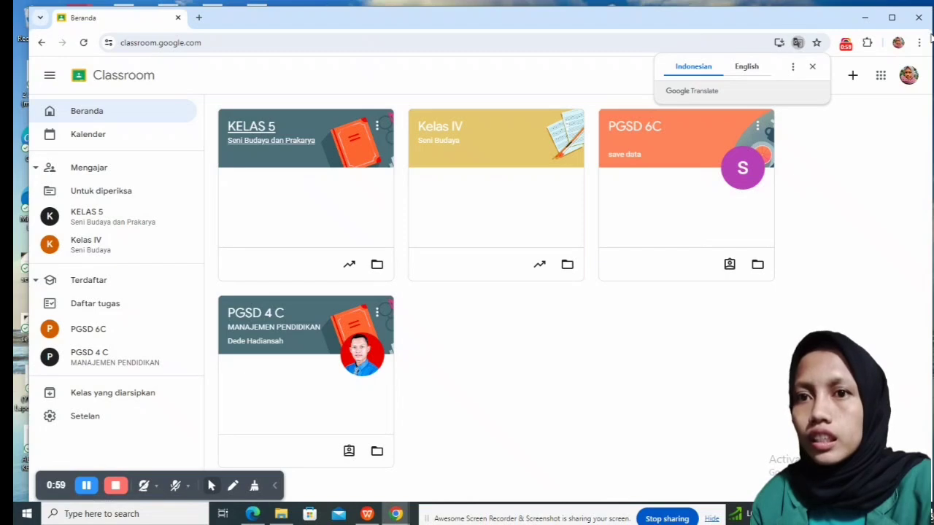
- Dismiss the translation prompt, start creating a new class, and accept the notice about not using Classroom at a school with students
click(812, 67)
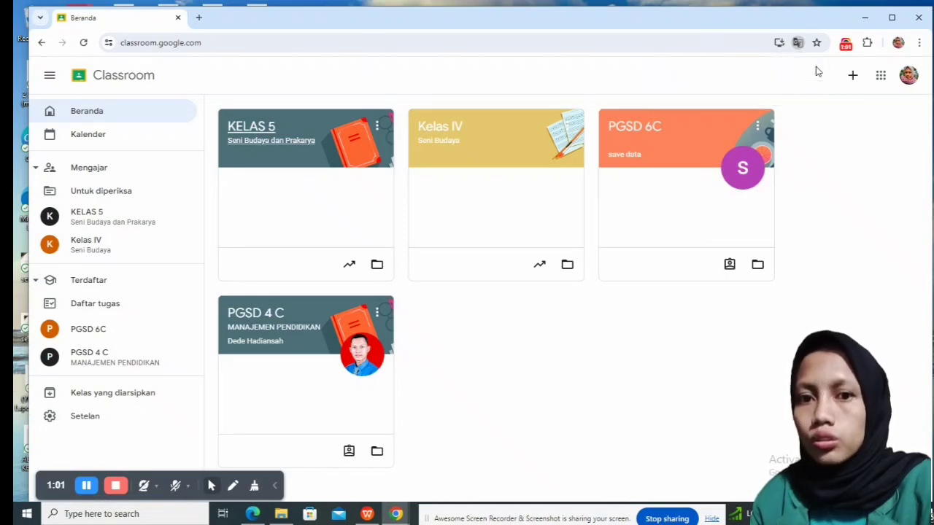
click(854, 76)
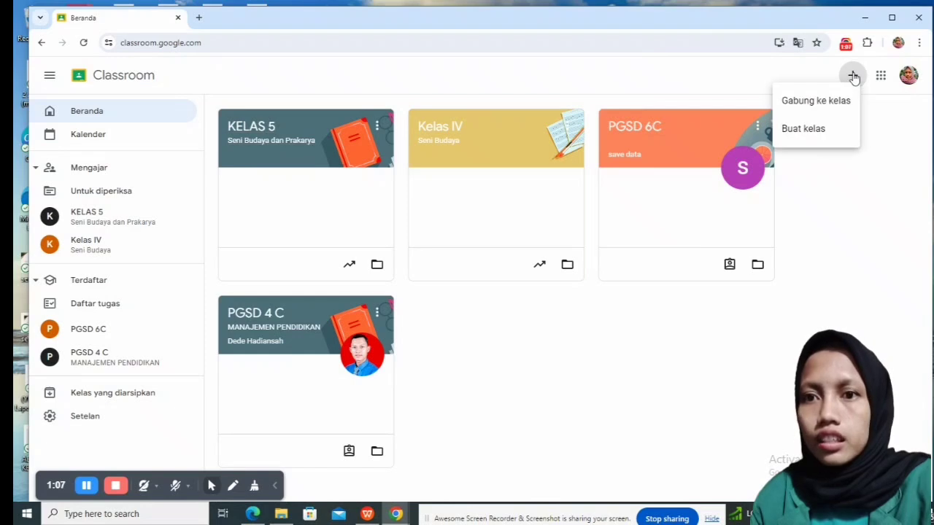
click(817, 129)
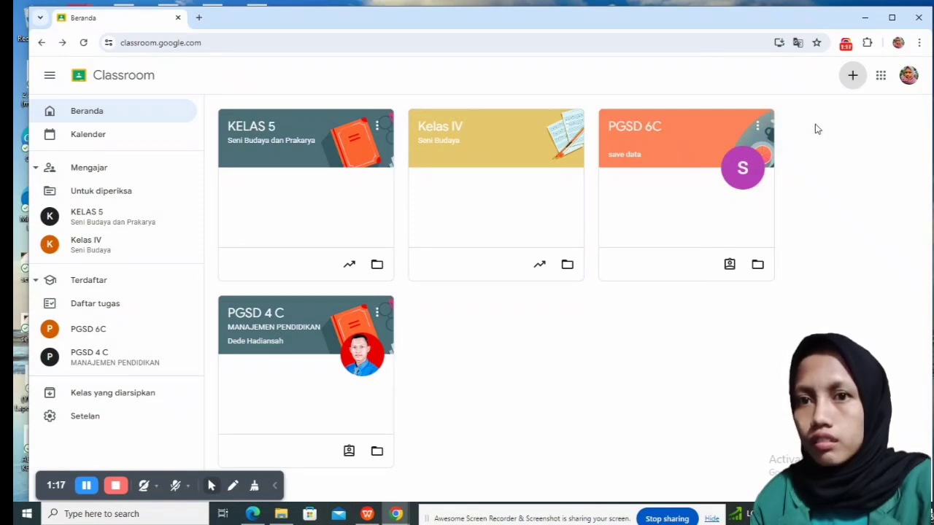
click(855, 78)
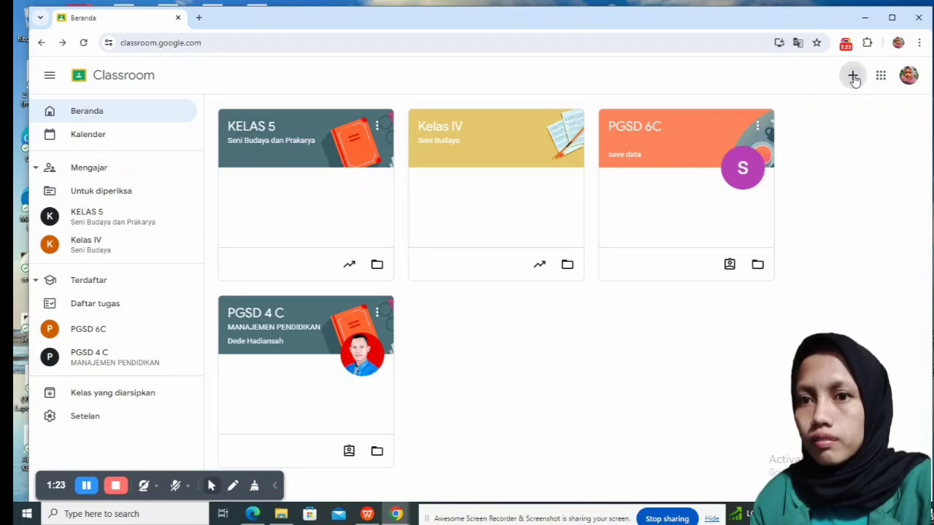
click(824, 130)
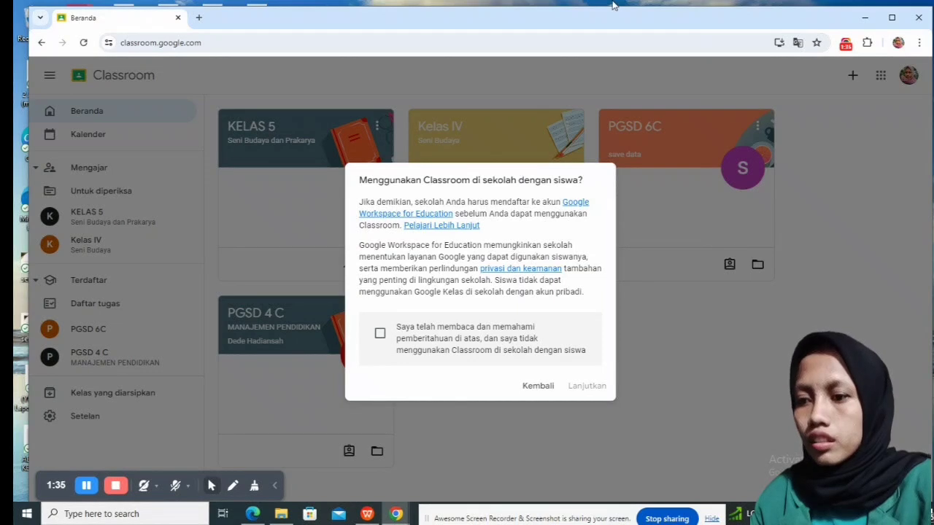
click(380, 333)
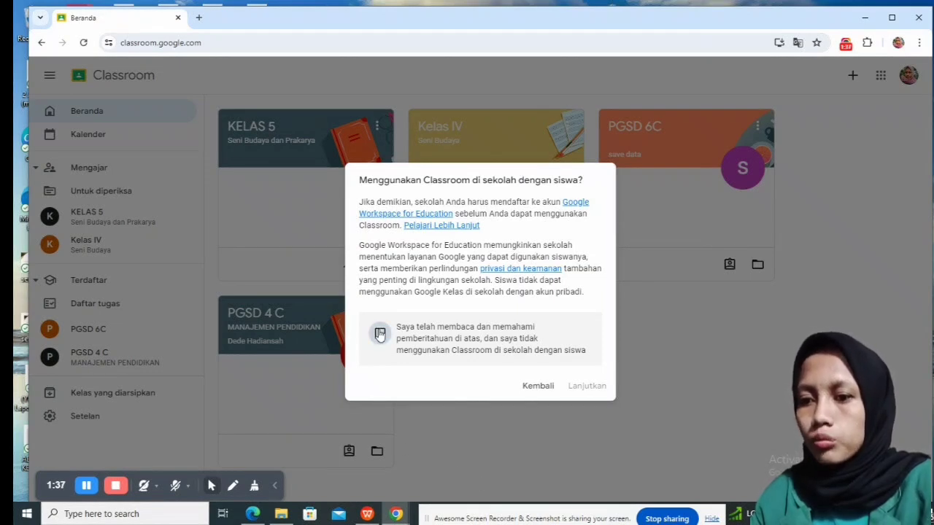
click(591, 390)
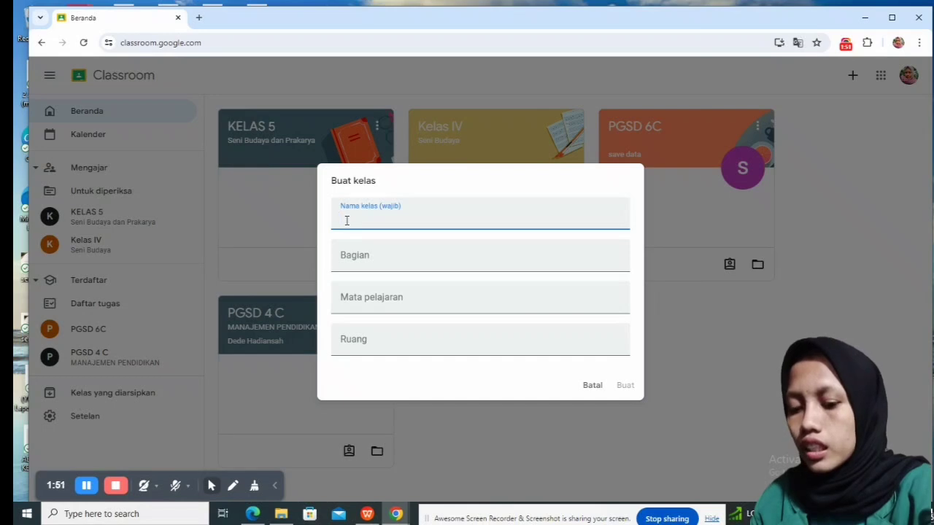
- Create the class with the name "KELAS 6" and section "Seni Budaya dan Prakarya", and dismiss the appearance tip
text(KELAS )
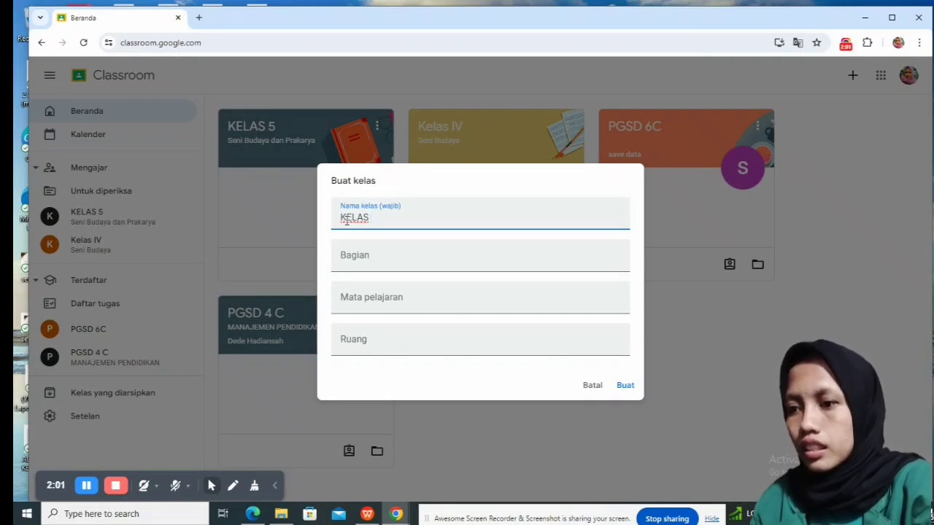
text(6)
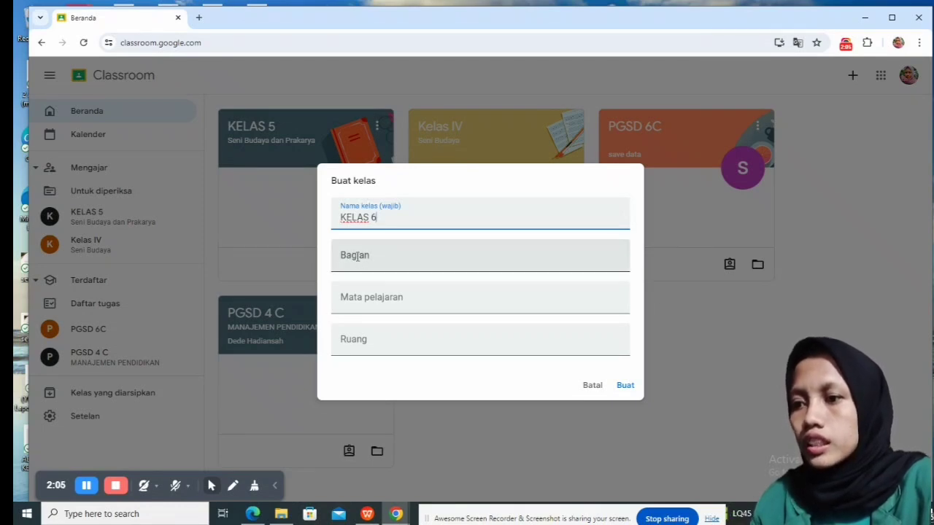
click(355, 256)
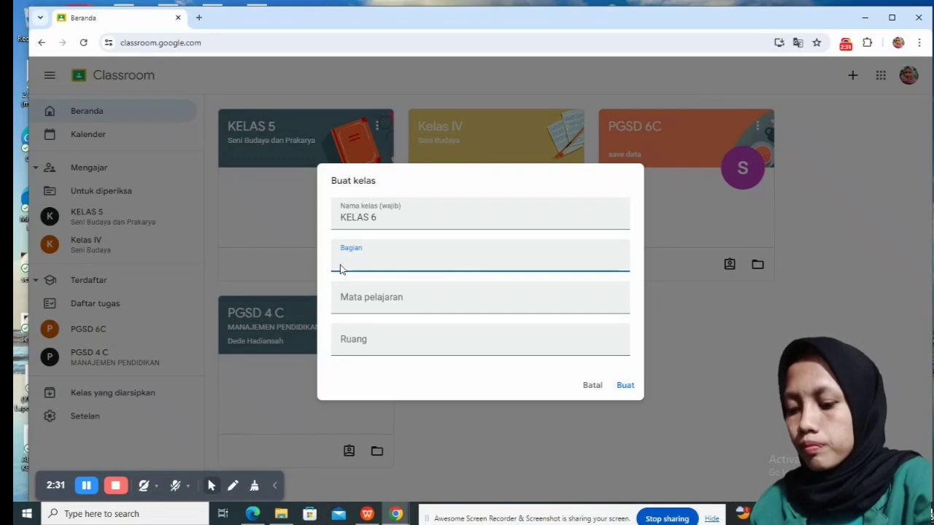
text(eni Bu)
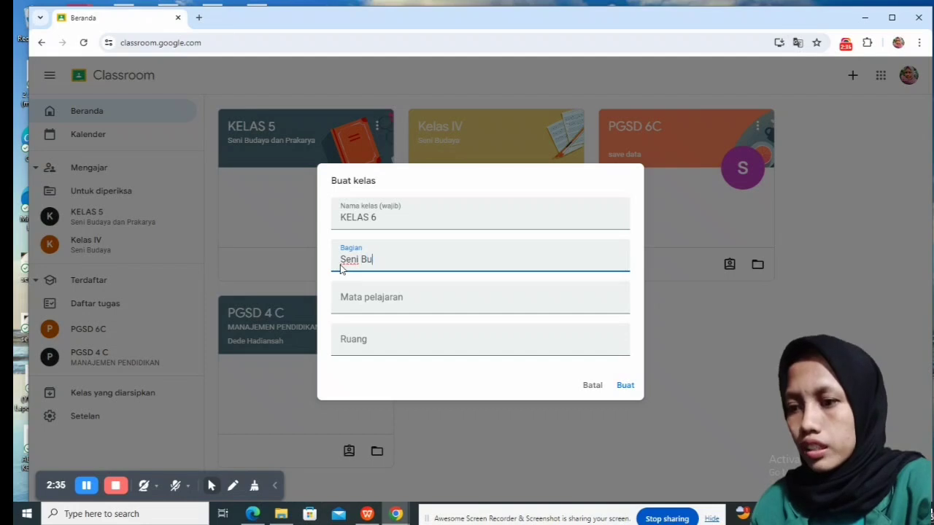
text(daya d)
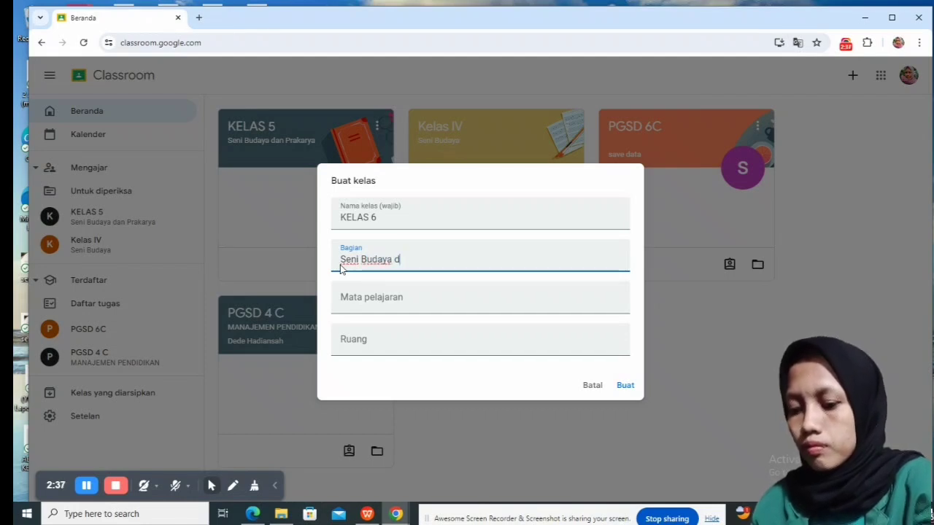
text(an Prakarya)
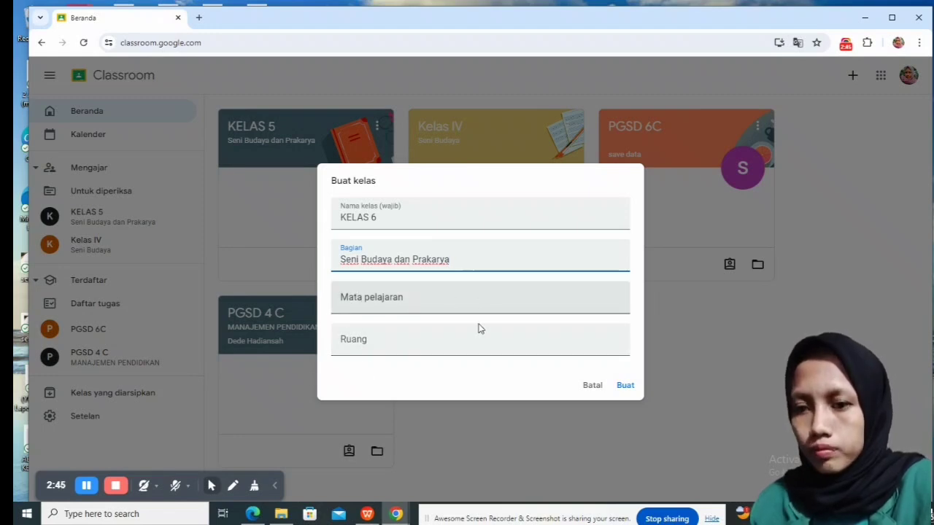
click(630, 388)
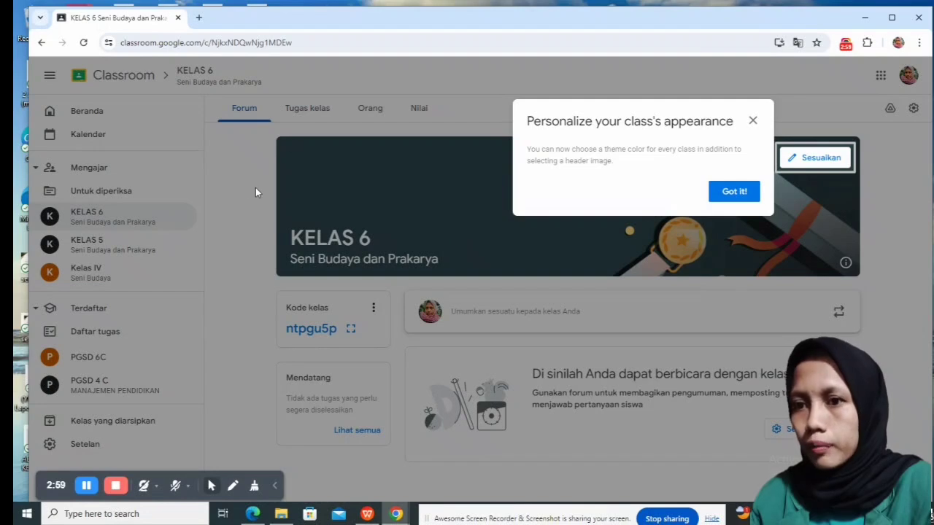
click(754, 121)
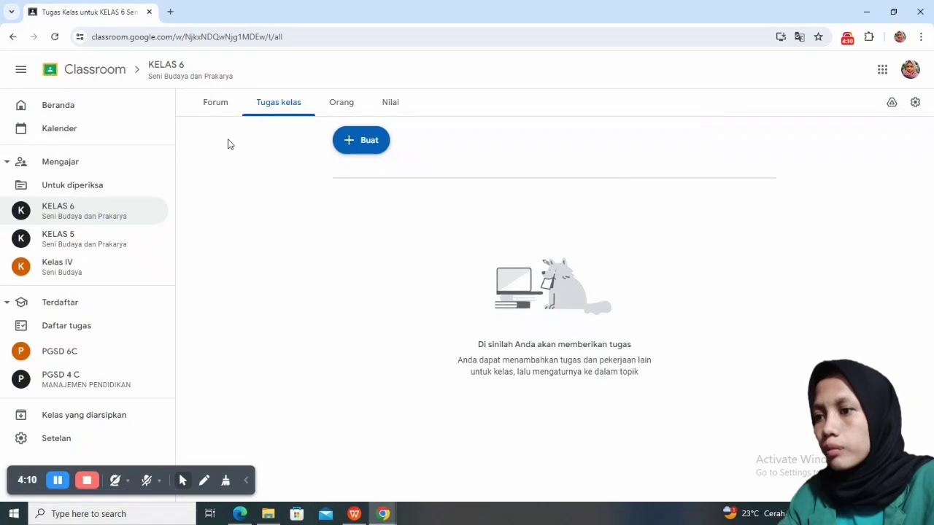
- Look through the new class's Forum, Tugas kelas, Orang and Nilai pages
click(223, 106)
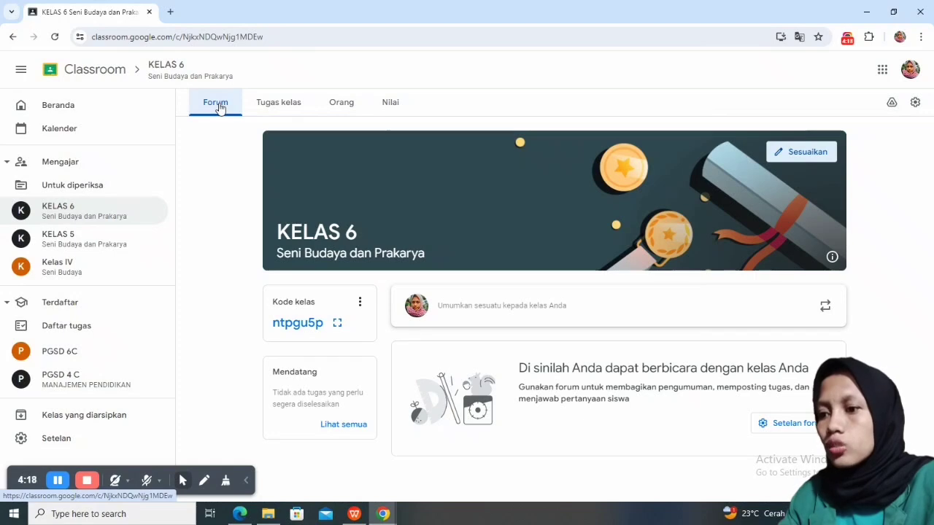
click(261, 107)
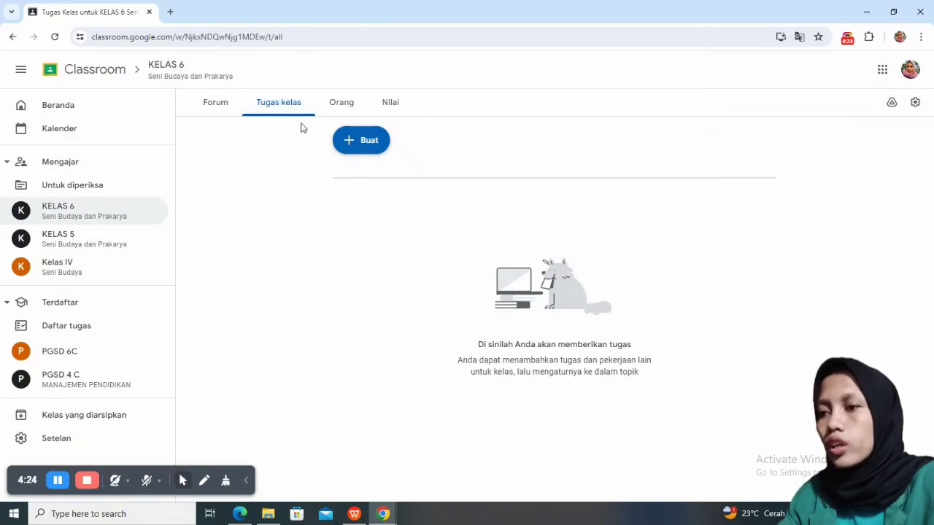
click(340, 105)
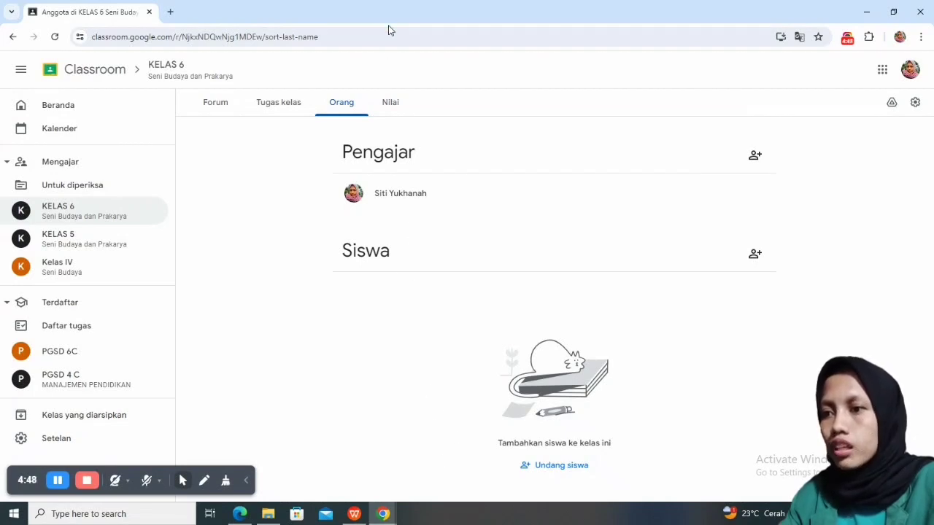
click(389, 107)
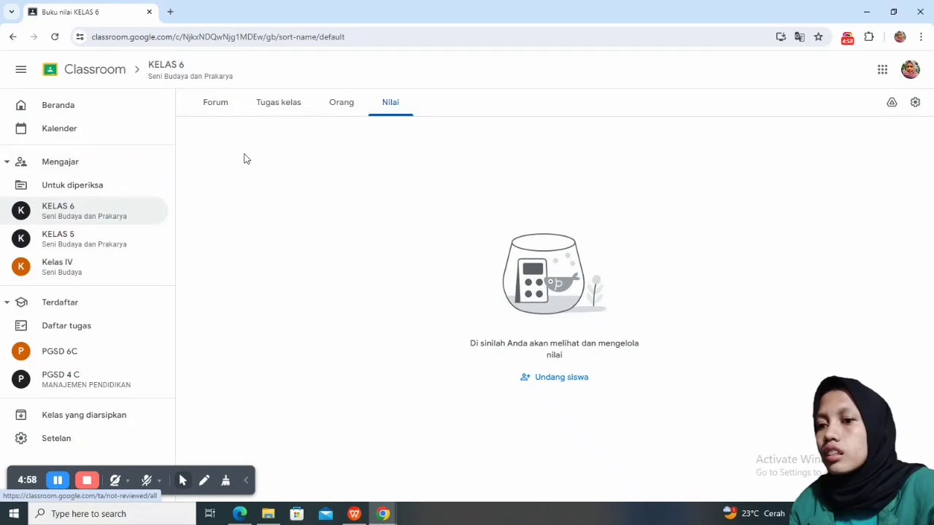
- Return to the KELAS 6 forum and open its appearance customization
click(216, 108)
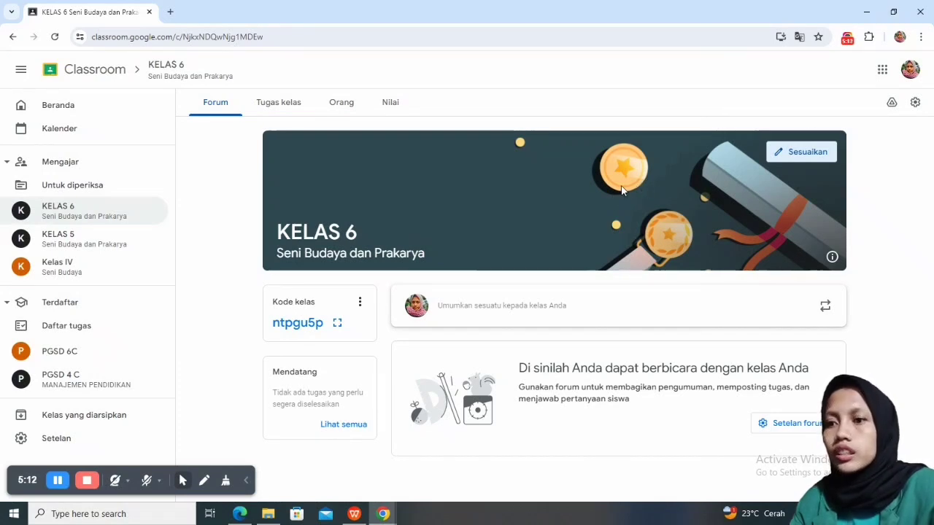
click(798, 155)
click(797, 155)
click(797, 155)
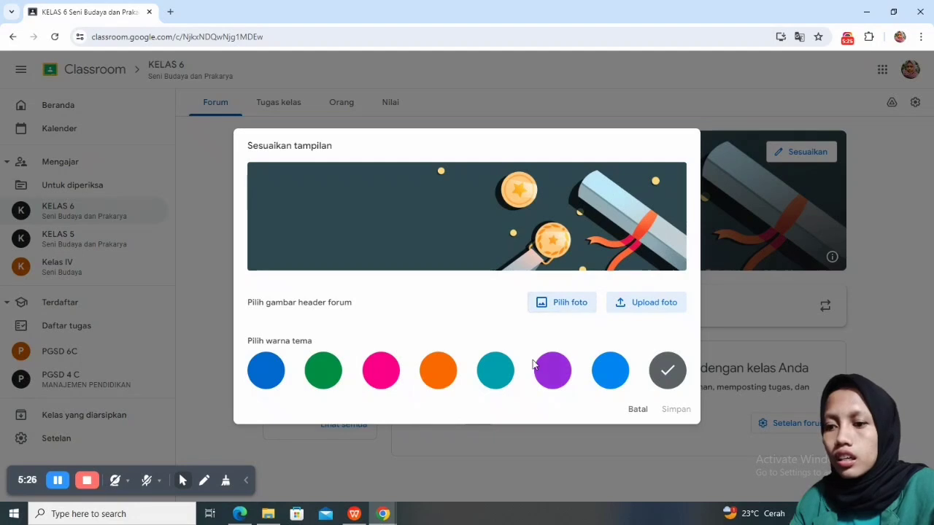
- Try blue, green, pink, orange and teal as the class theme colour, finishing with purple
click(268, 378)
click(326, 378)
click(372, 378)
click(437, 375)
click(494, 375)
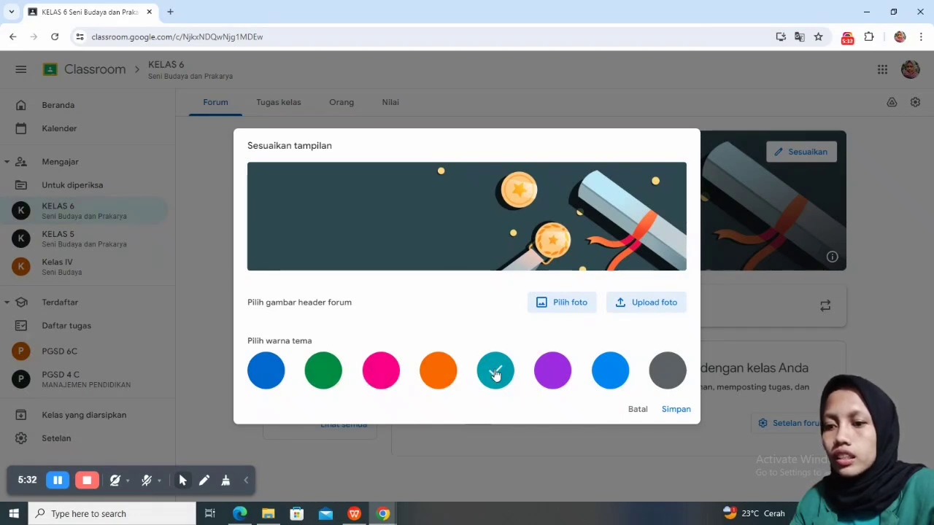
click(549, 374)
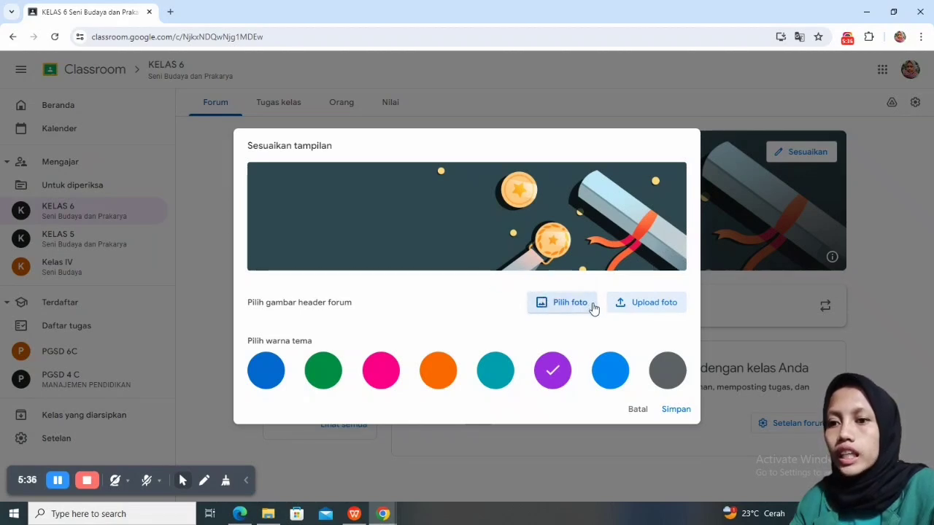
- Check the header photo upload option, close it, and choose the green guitar image from the Seni category as the forum header
click(655, 307)
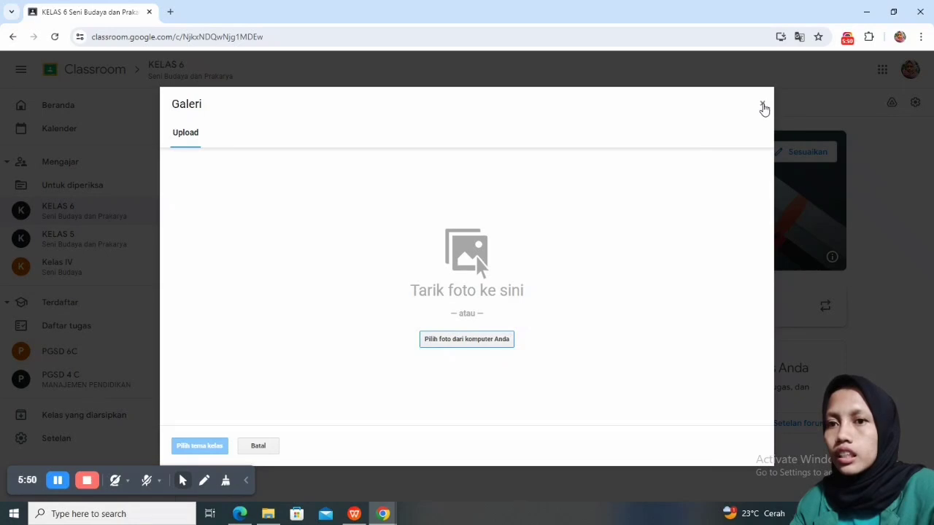
click(763, 105)
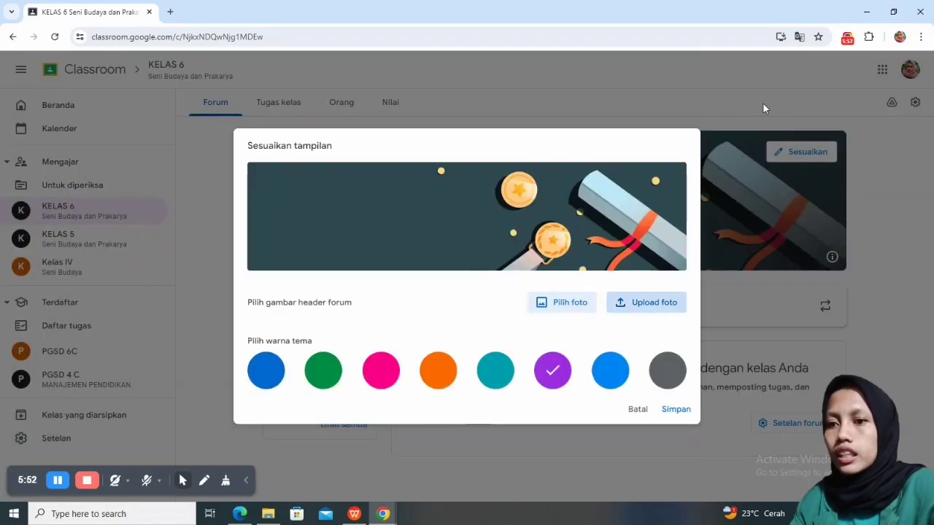
click(570, 308)
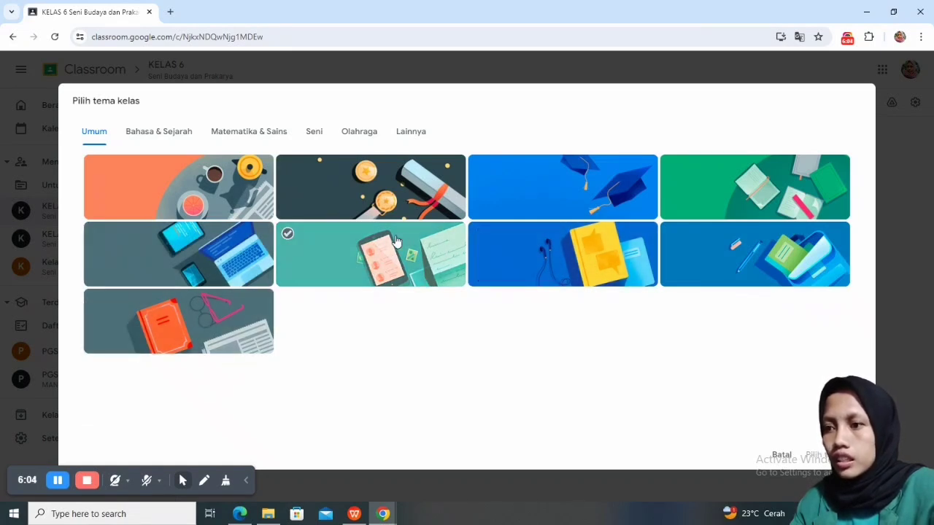
click(312, 136)
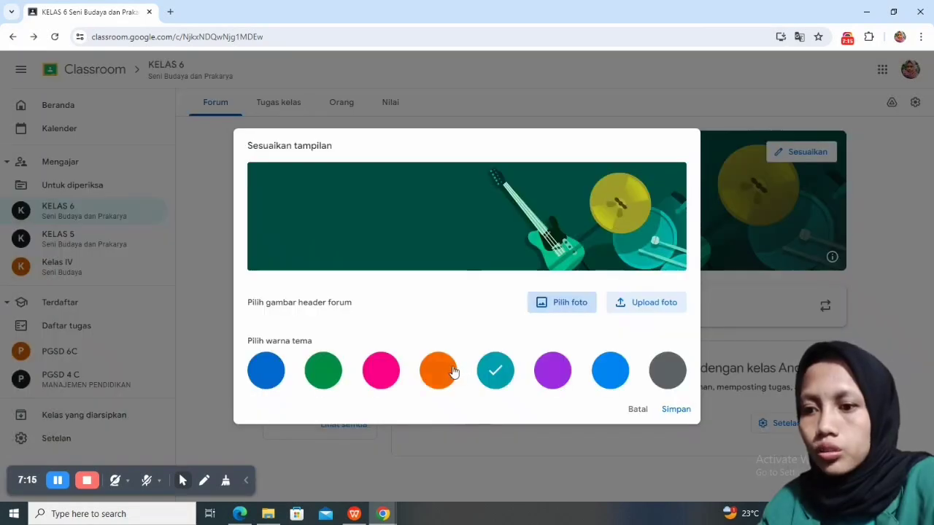
- Try several theme colours for the class, settle on teal, and save the customized appearance
click(450, 373)
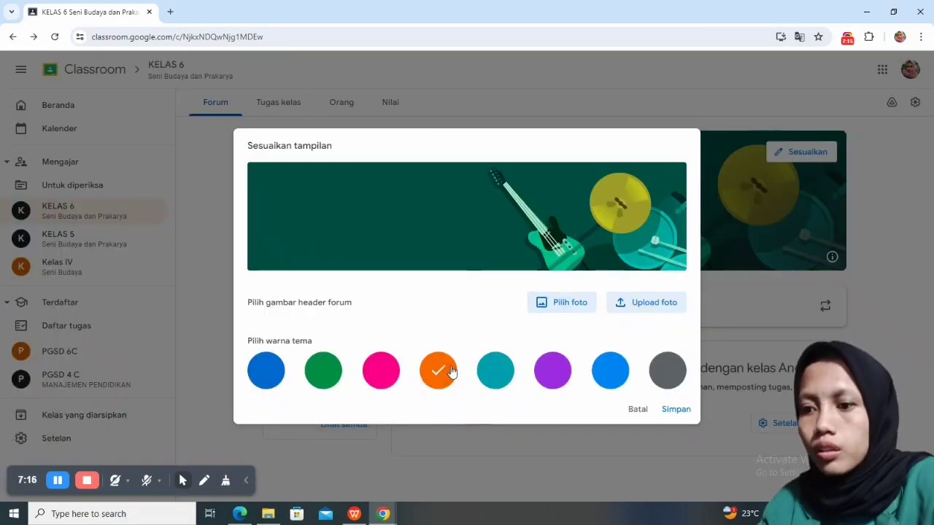
click(391, 374)
click(324, 370)
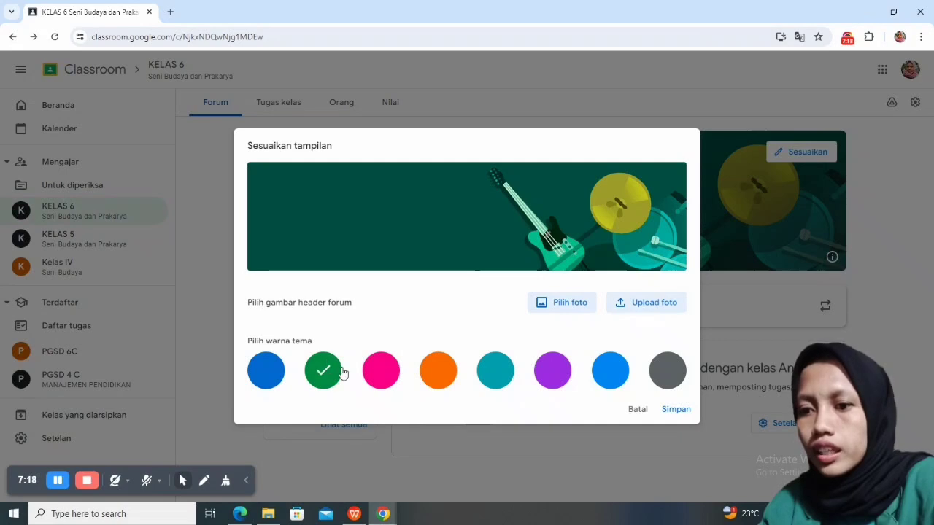
click(496, 373)
click(551, 373)
click(609, 374)
click(495, 376)
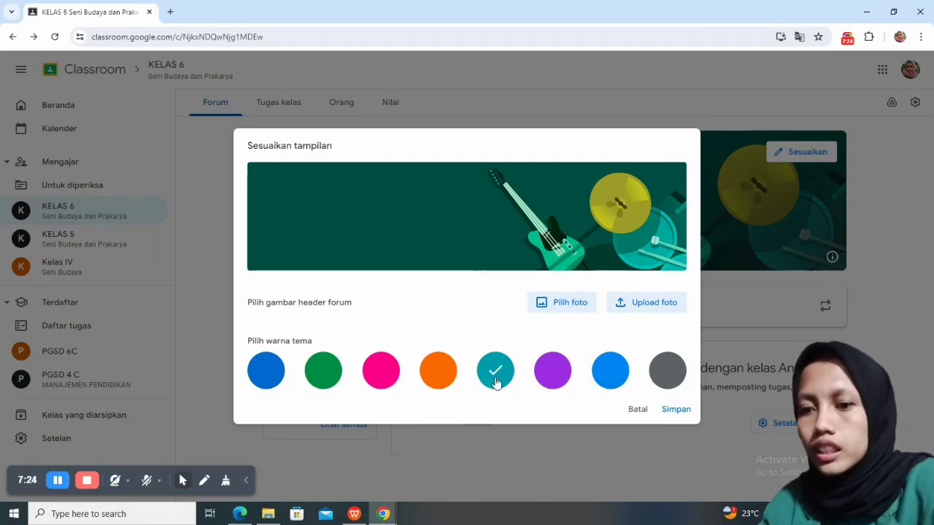
click(677, 410)
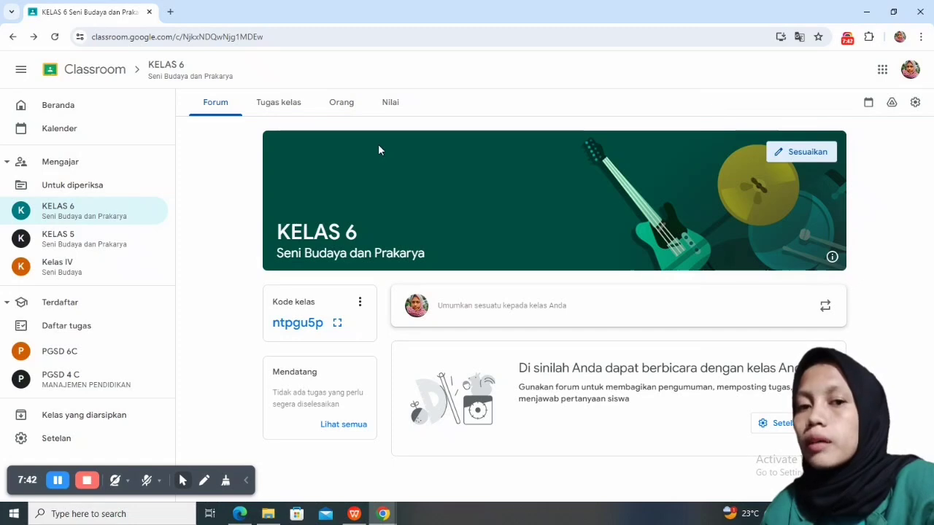
- Open the student invitation for KELAS 6 and look through the suggested email contacts
click(342, 103)
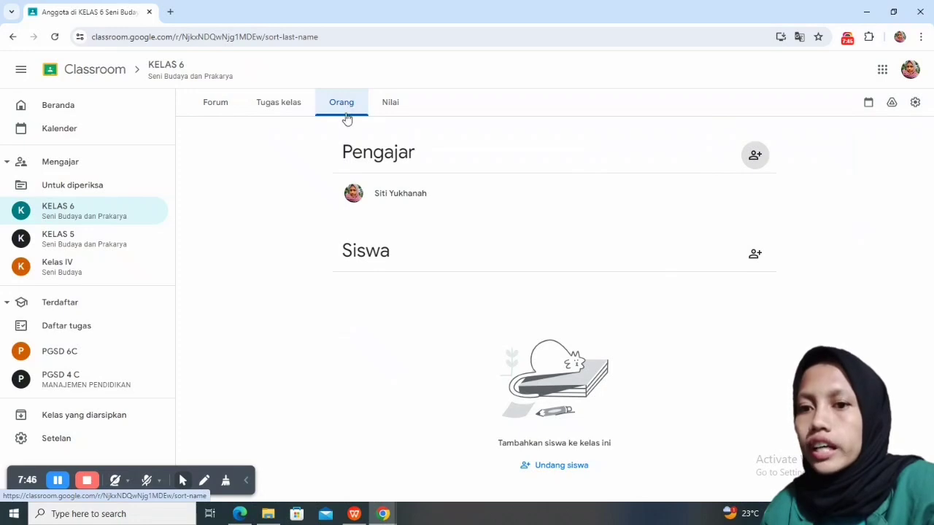
click(754, 256)
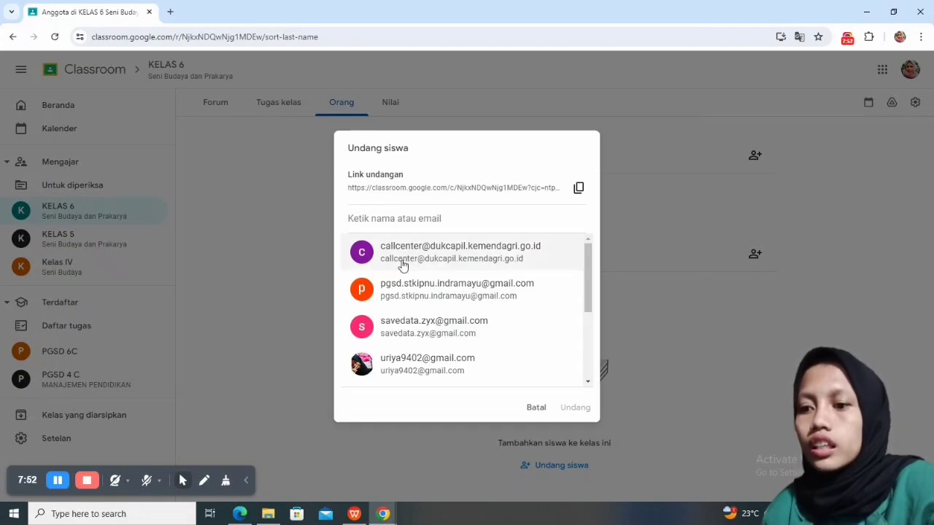
scroll(411, 327, down, 2)
scroll(419, 381, down, 2)
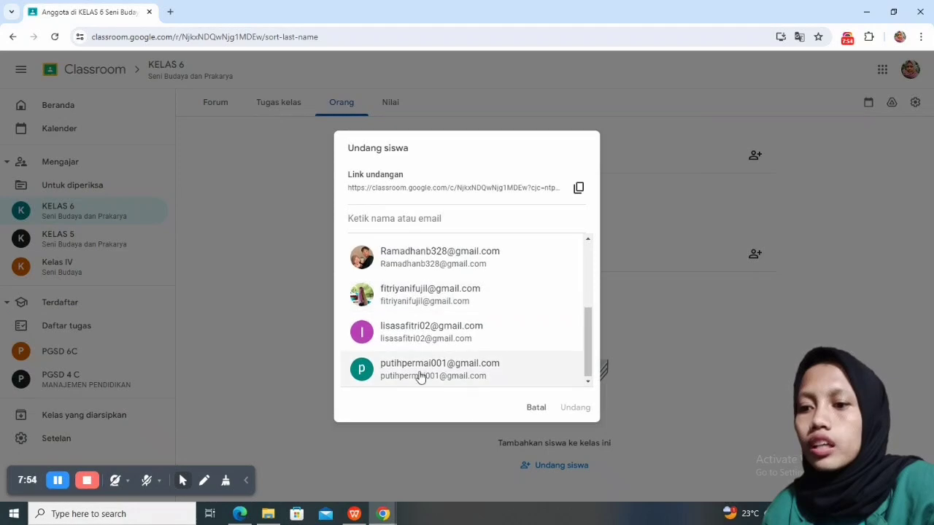
scroll(421, 376, up, 4)
scroll(424, 344, down, 4)
scroll(424, 348, up, 4)
scroll(419, 324, down, 4)
scroll(424, 321, up, 4)
scroll(412, 328, down, 4)
scroll(420, 339, up, 4)
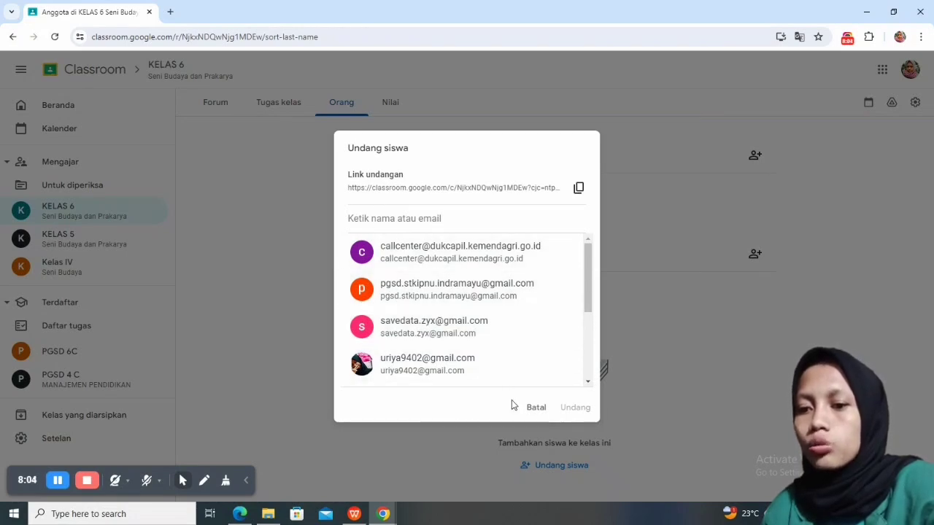
- Close the student invitation, enlarge the KELAS 6 class code from the forum, and copy the class invitation link
click(537, 409)
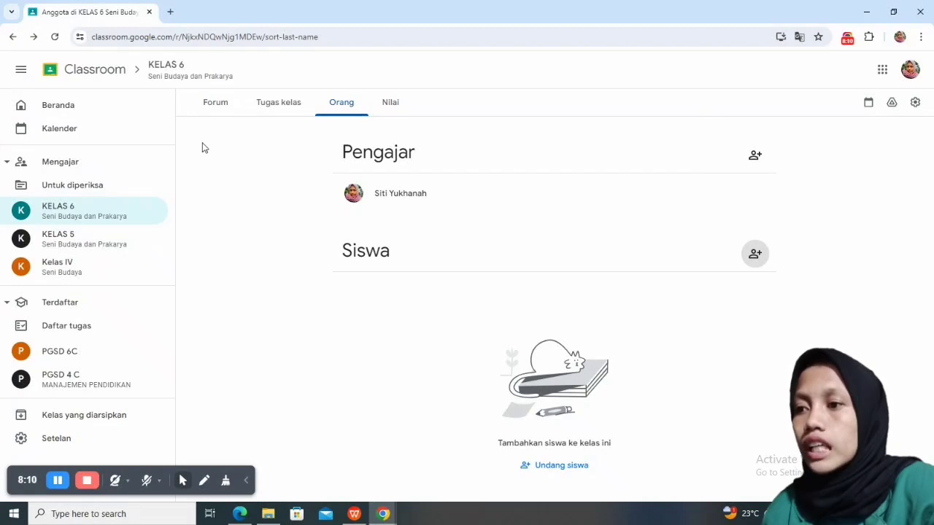
click(217, 105)
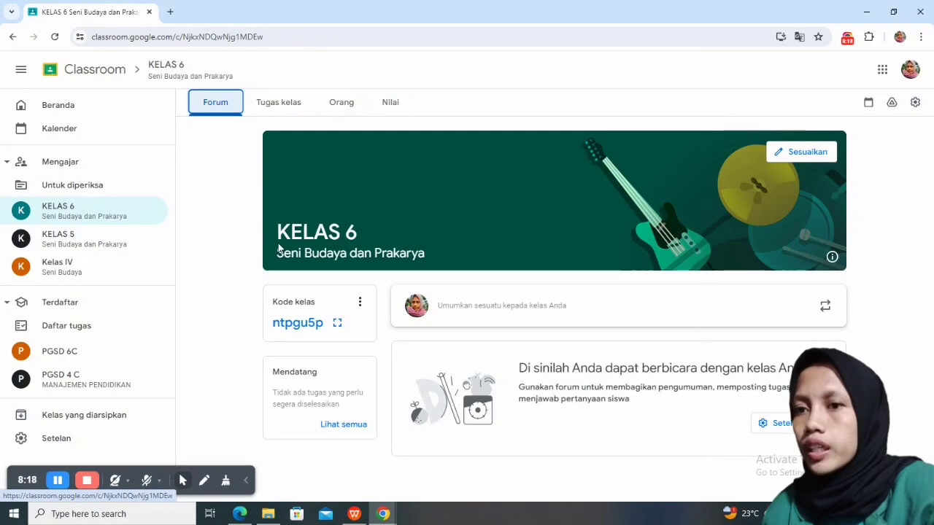
click(336, 324)
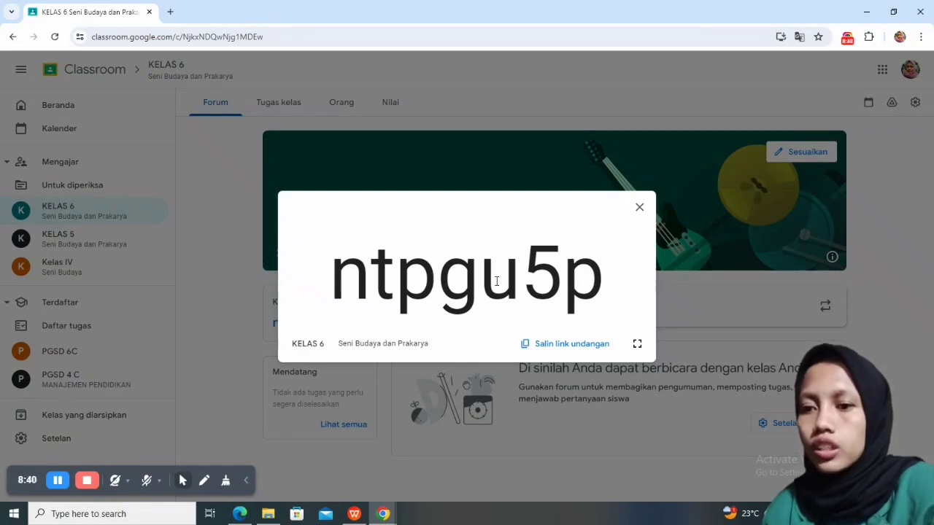
click(553, 349)
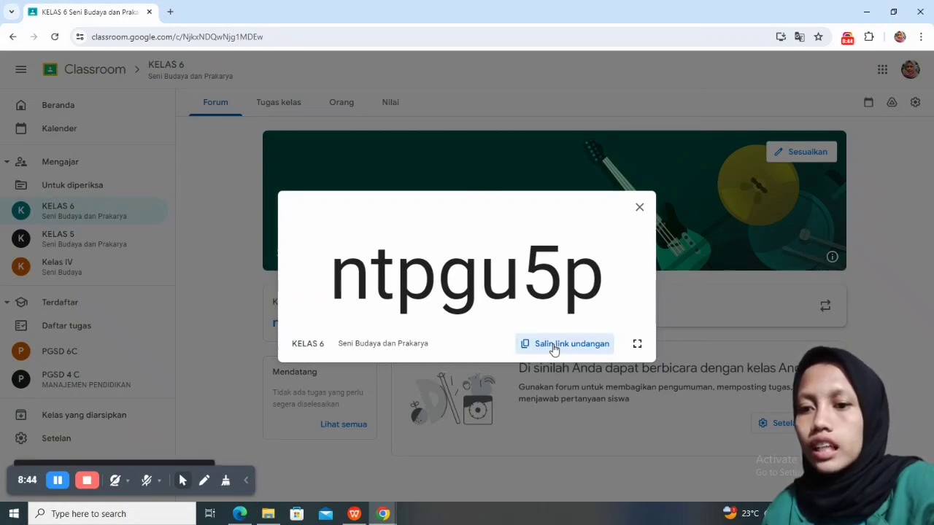
click(638, 208)
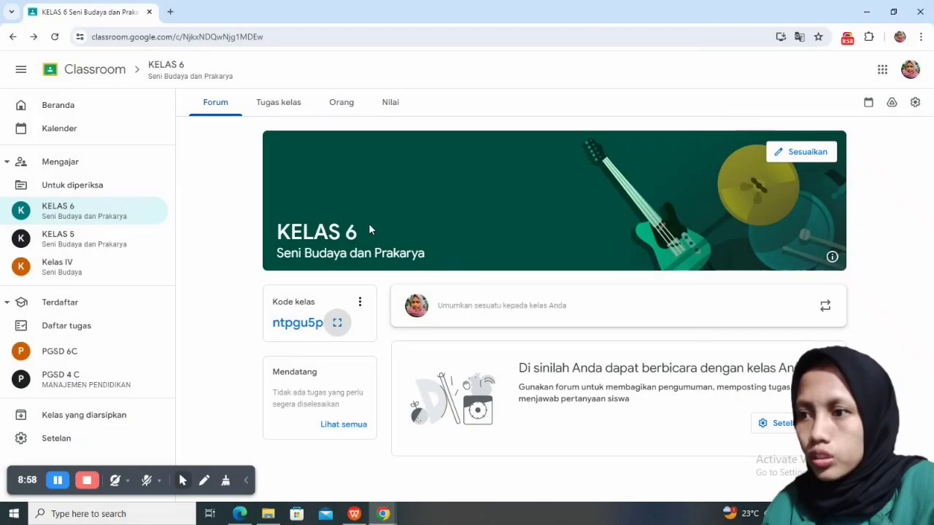
- Add the topic "Mengenal Karya Seni Rupa Teknik Tempel" to the KELAS 6 classwork
click(287, 109)
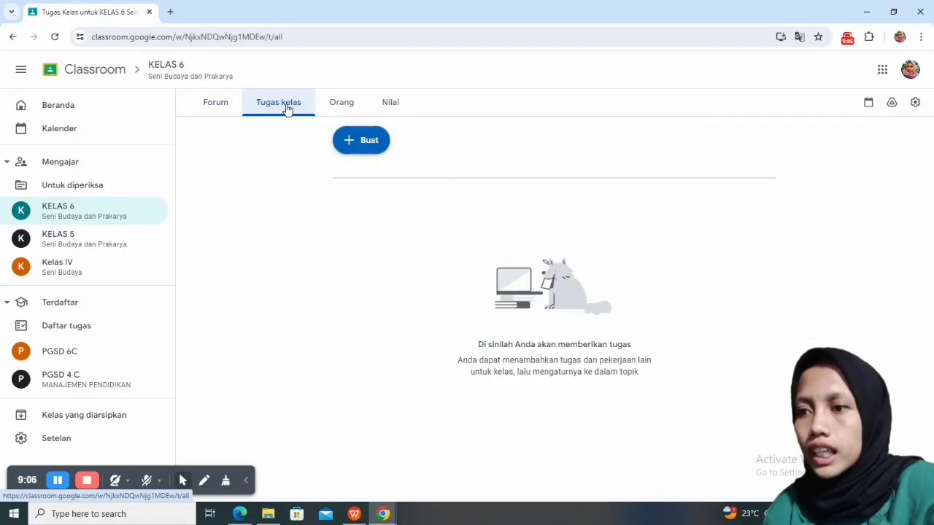
click(357, 146)
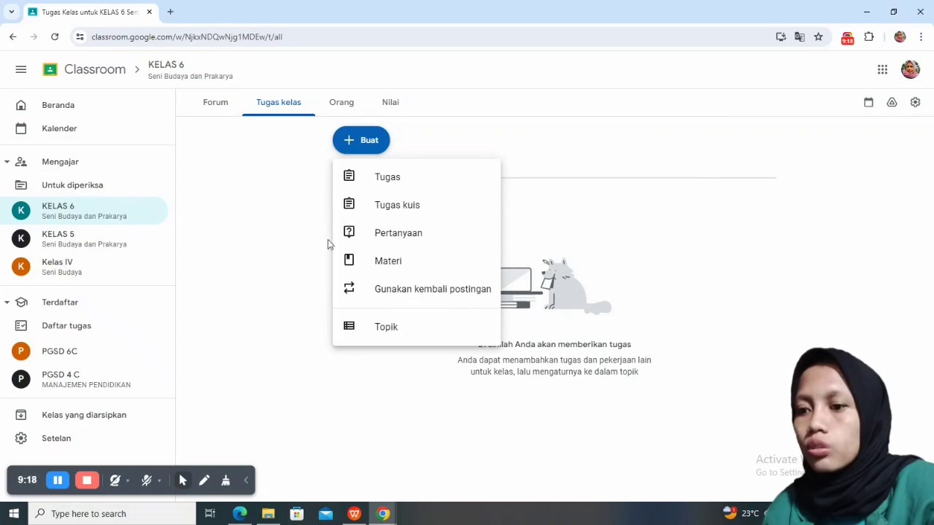
click(382, 327)
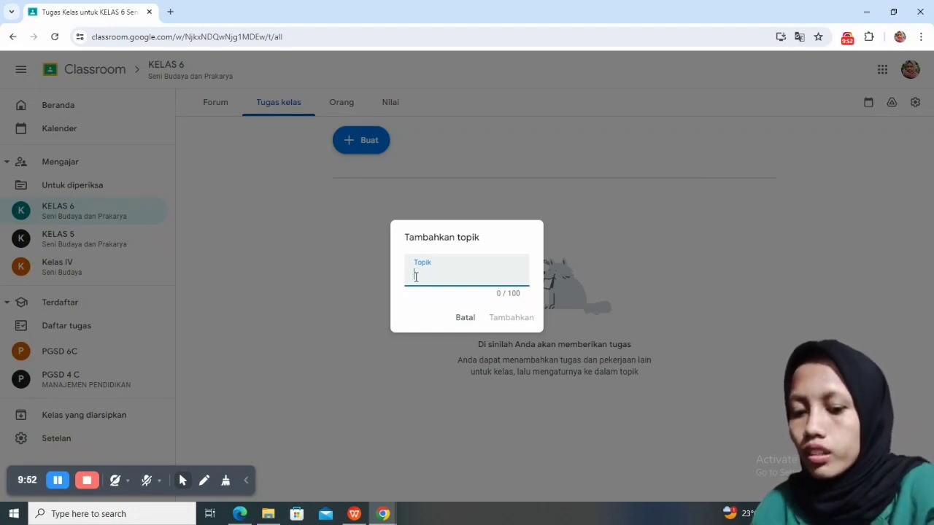
text(M)
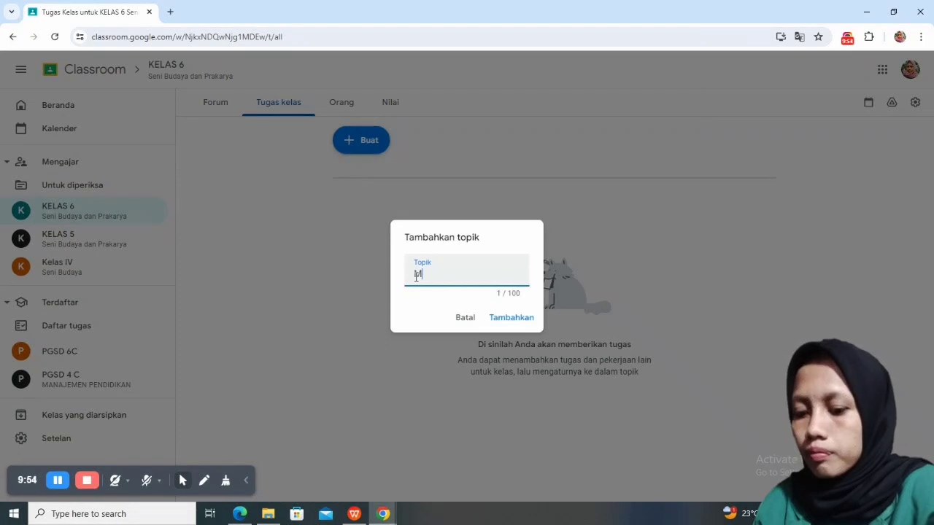
text(engenal)
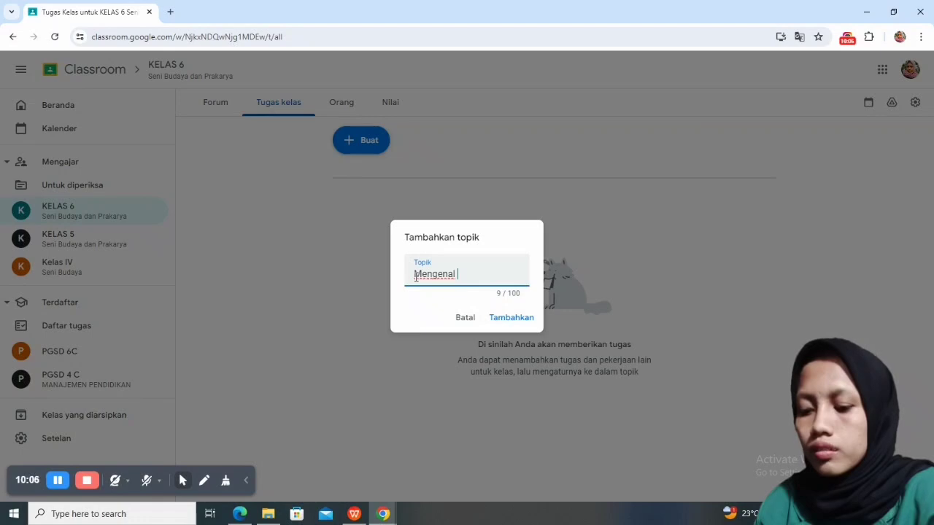
text(Ka)
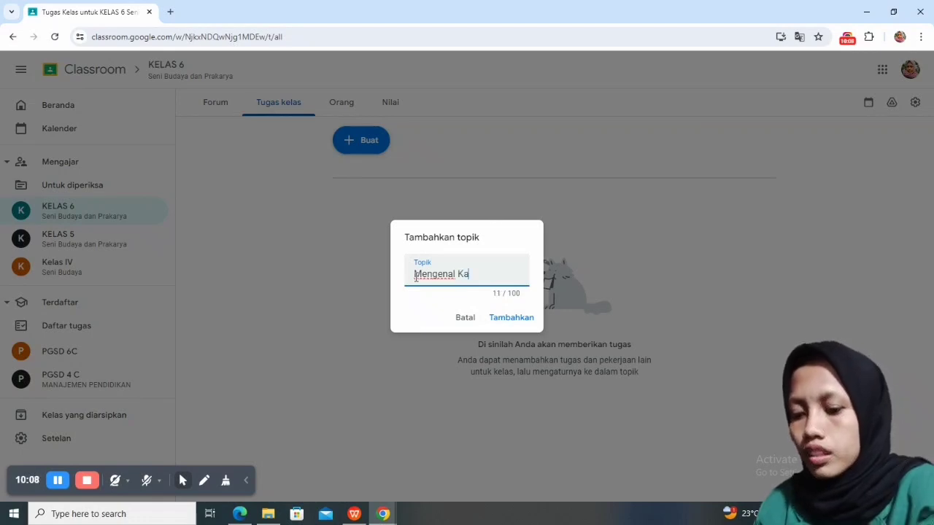
text(rya S)
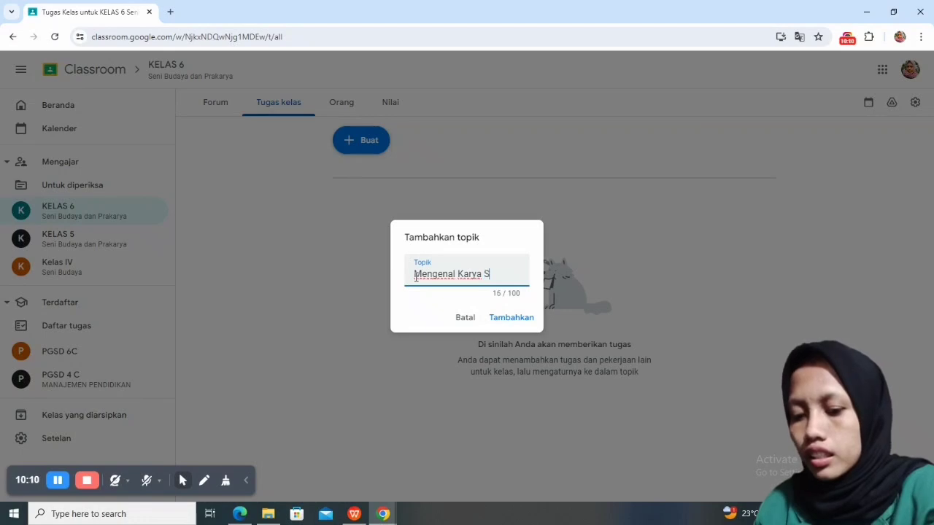
text(eni Rupa)
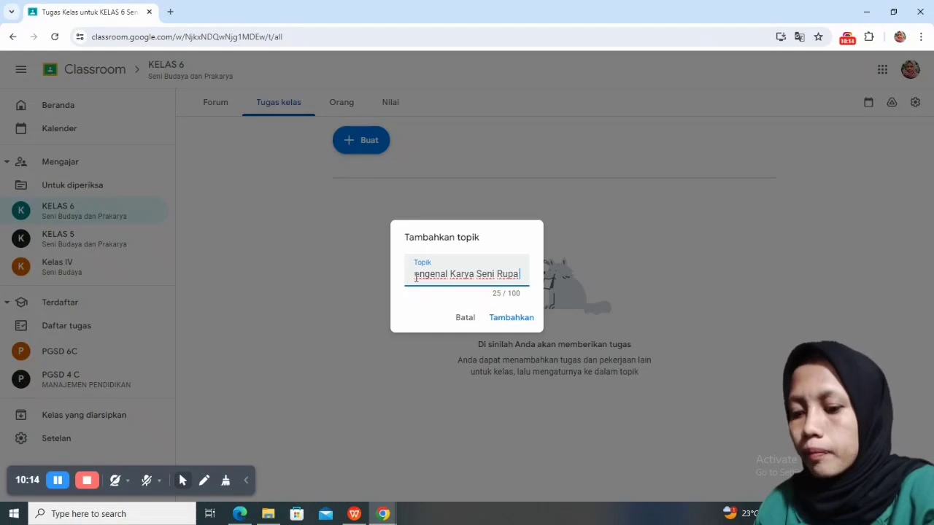
text( Te)
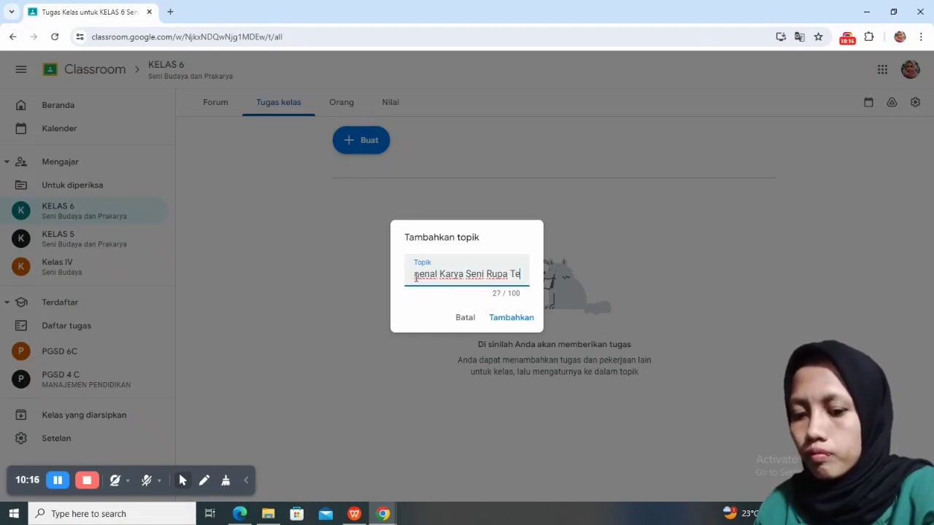
text(knik )
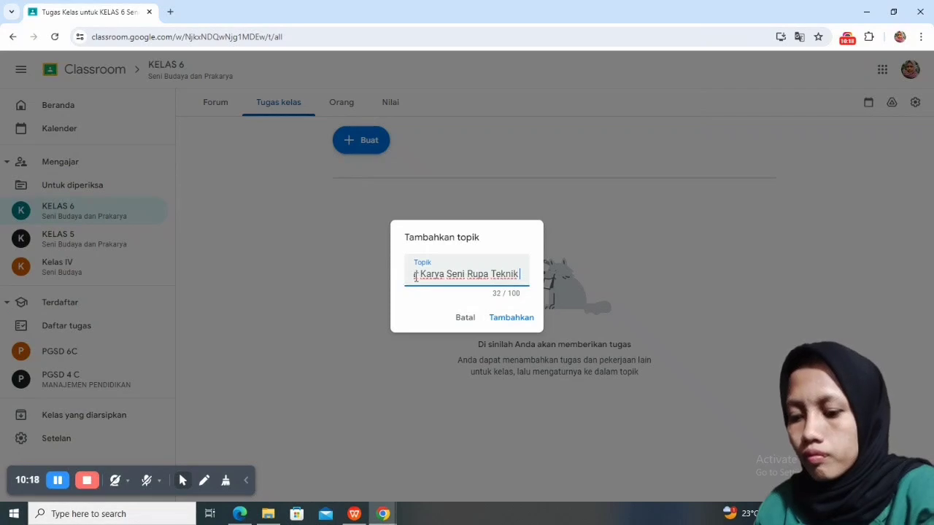
text(Tempel)
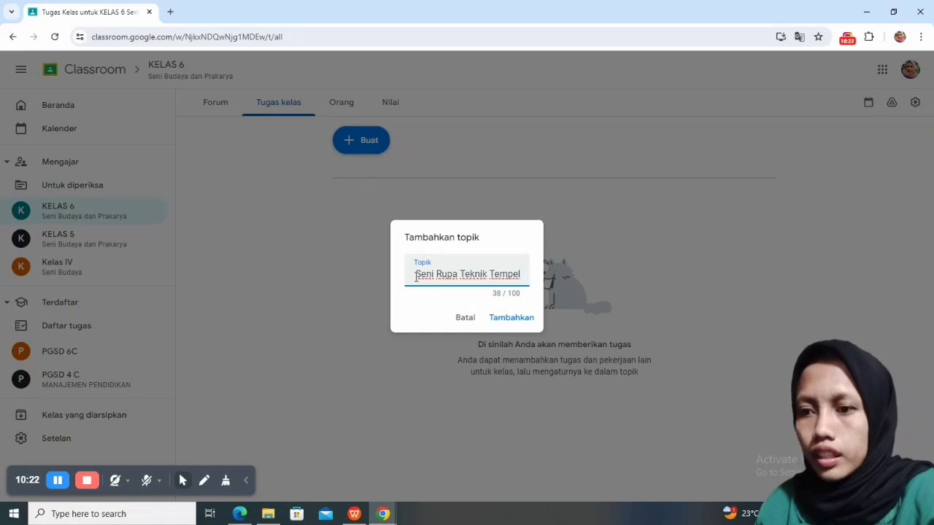
click(518, 322)
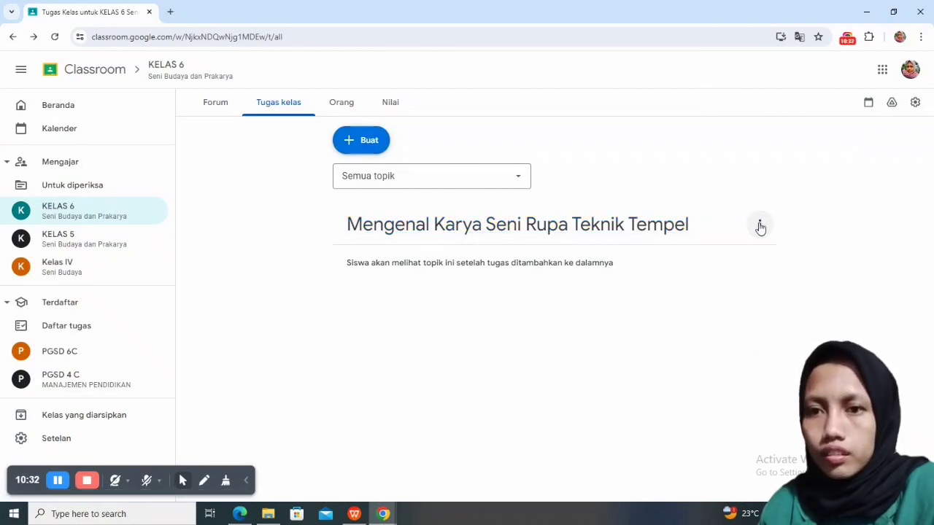
click(760, 226)
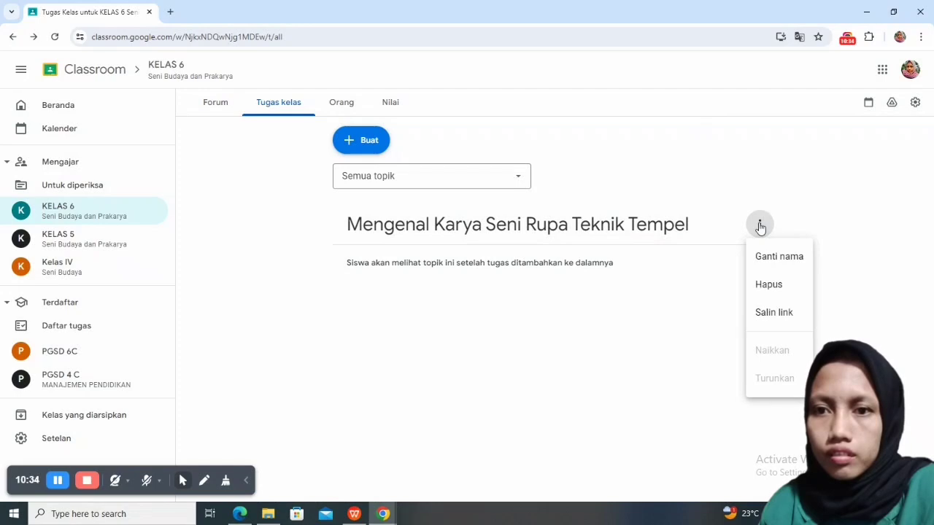
click(760, 257)
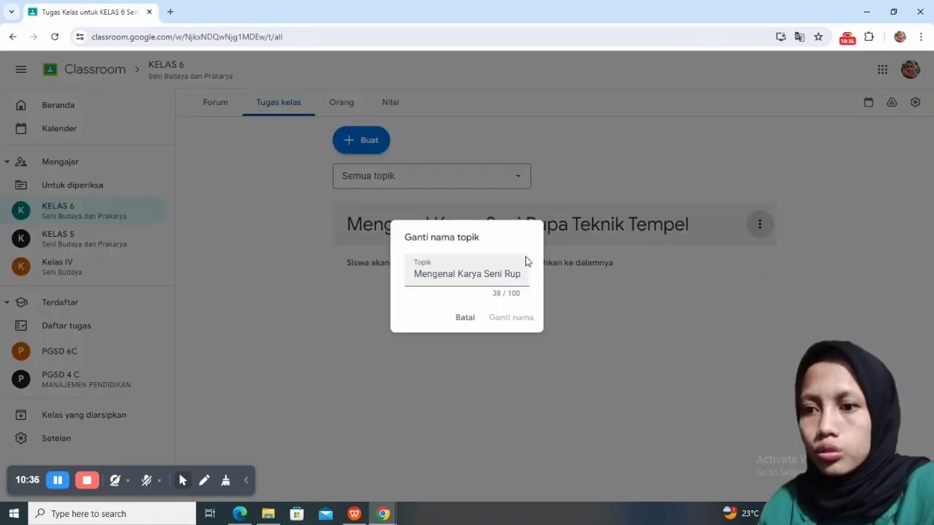
triple_click(523, 274)
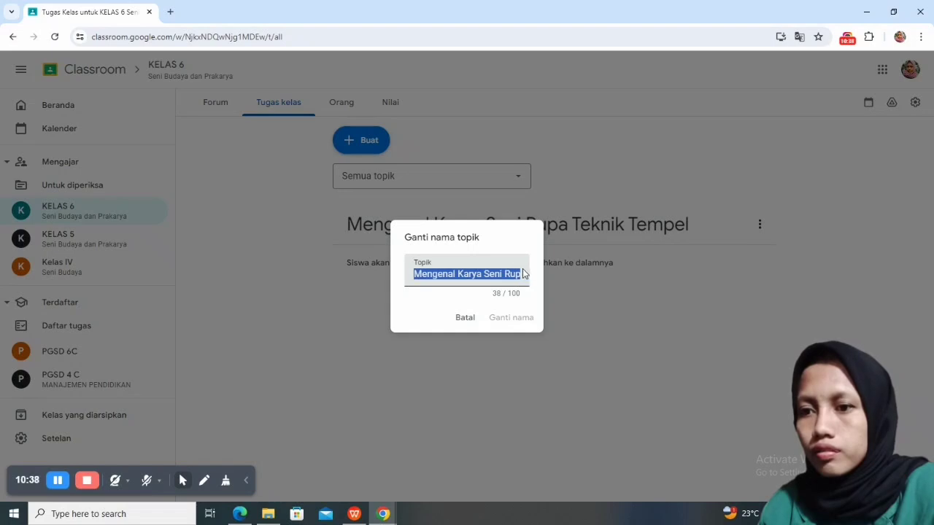
click(647, 224)
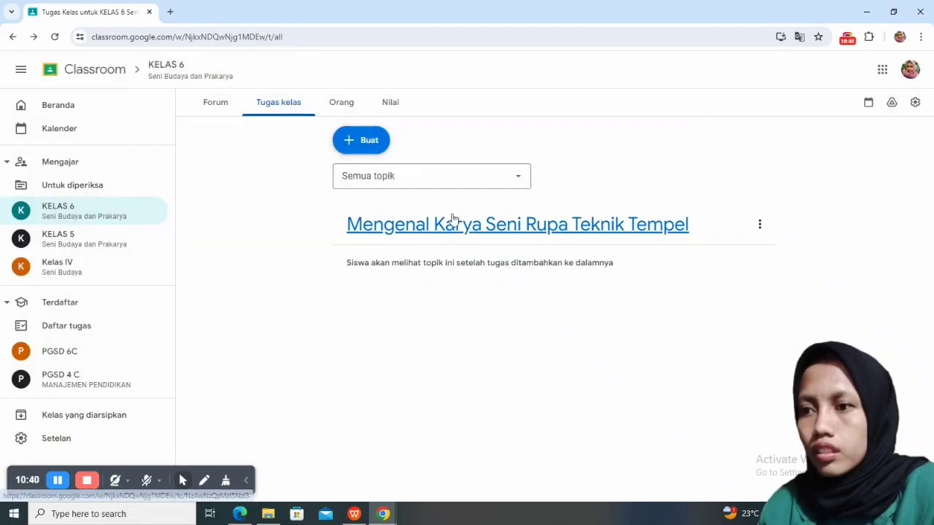
- Add another classwork topic named "Karya seni Rupa Mozaik" to KELAS 6
click(379, 146)
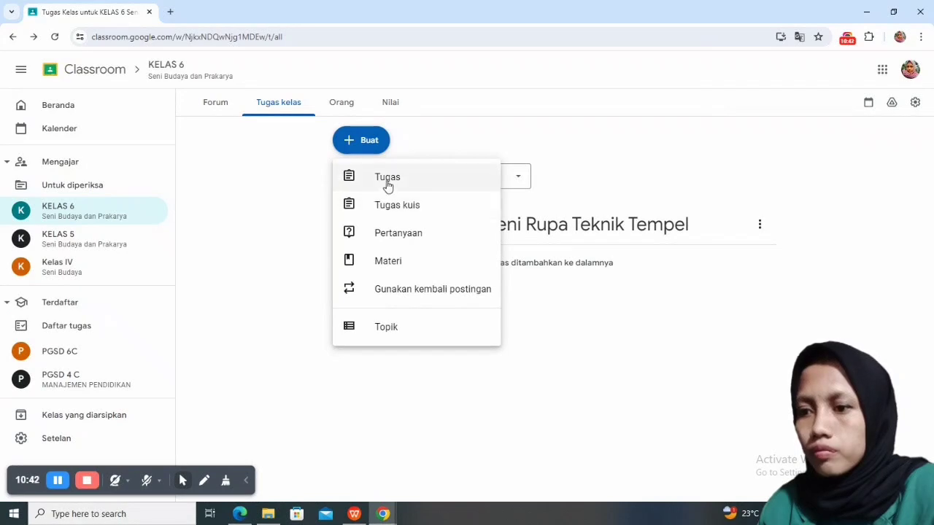
click(380, 329)
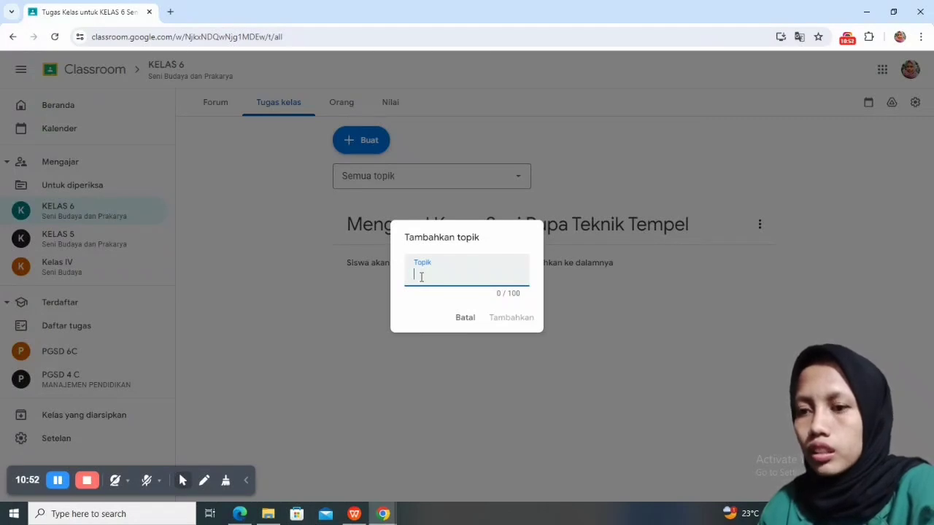
text(M)
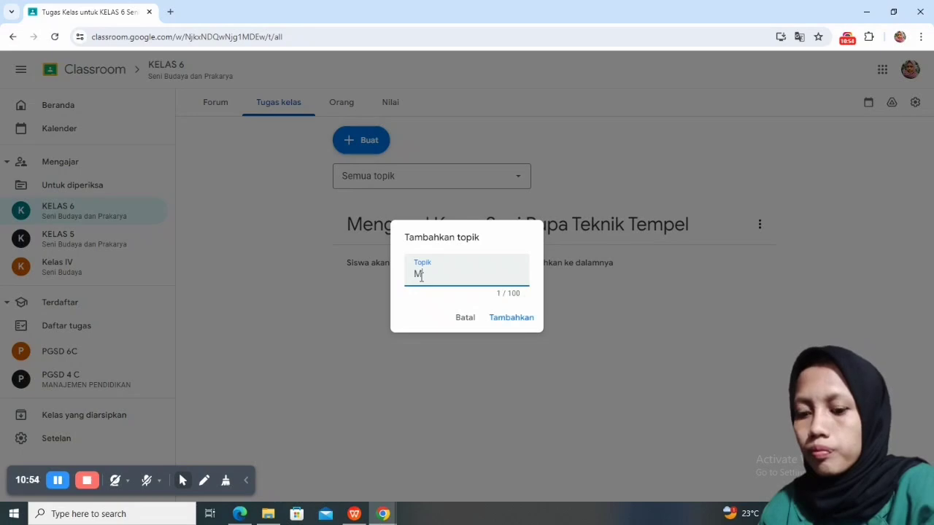
text(engen)
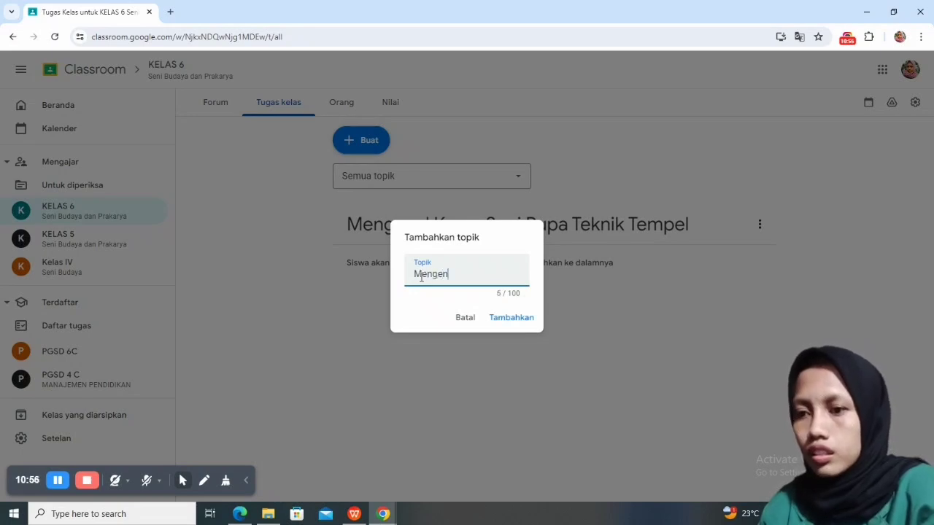
text(al )
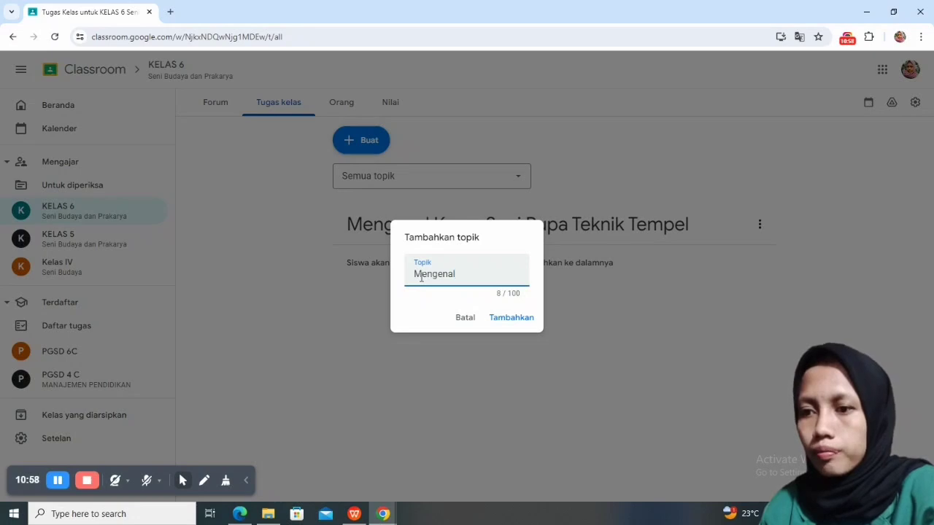
text(Ka)
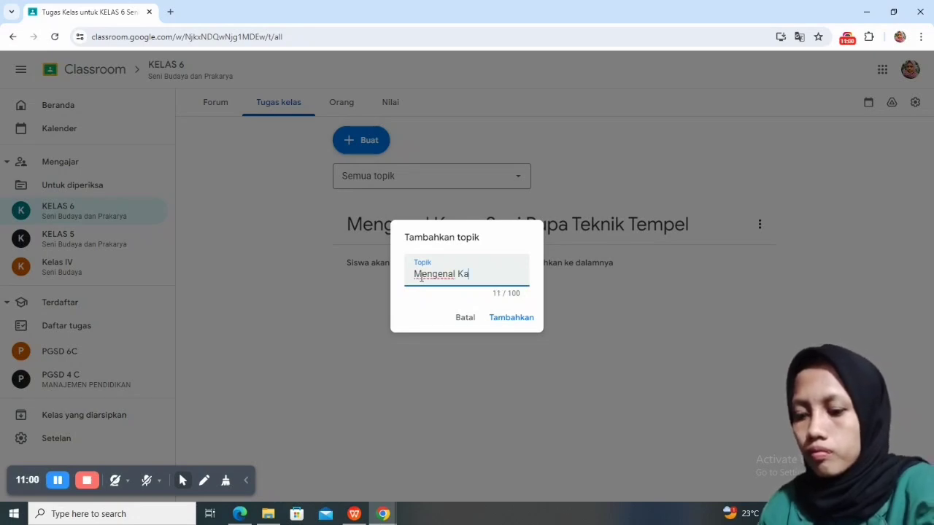
text(rya )
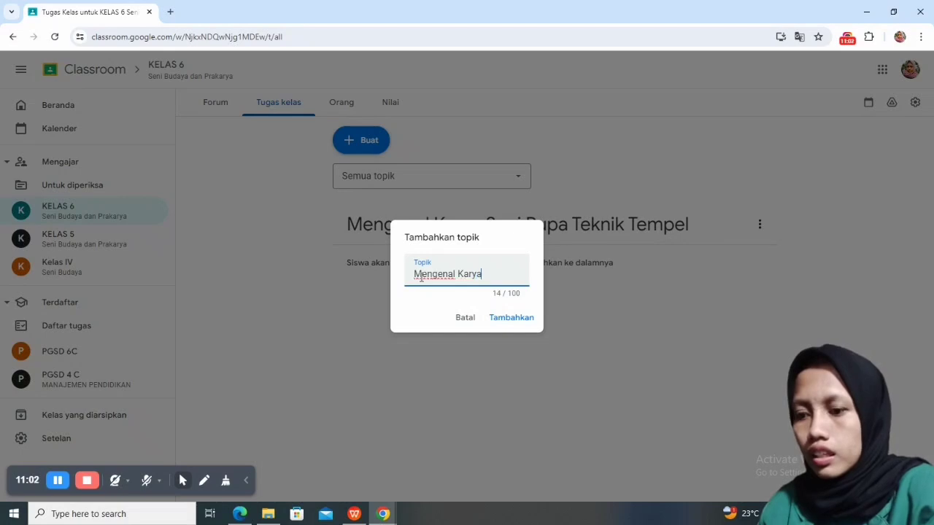
text(S)
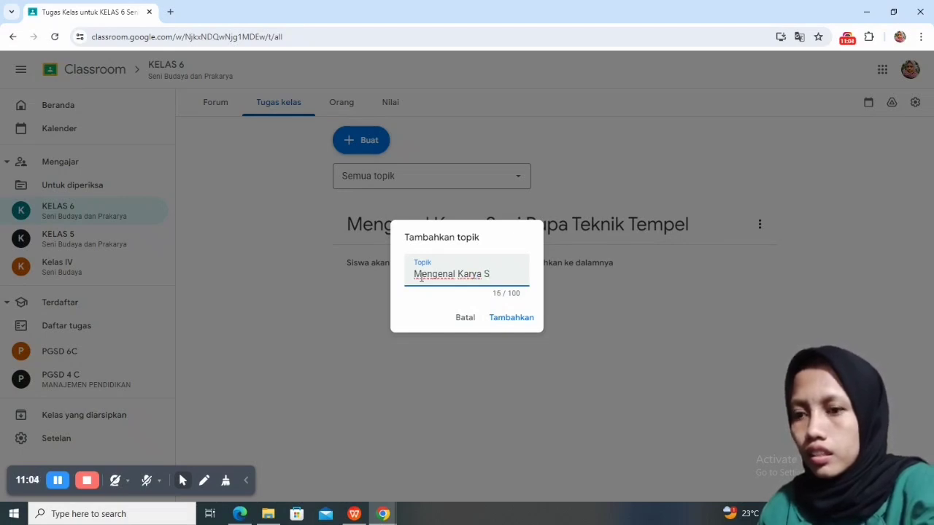
key(ctrl+BackSpace)
key(ctrl+BackSpace)
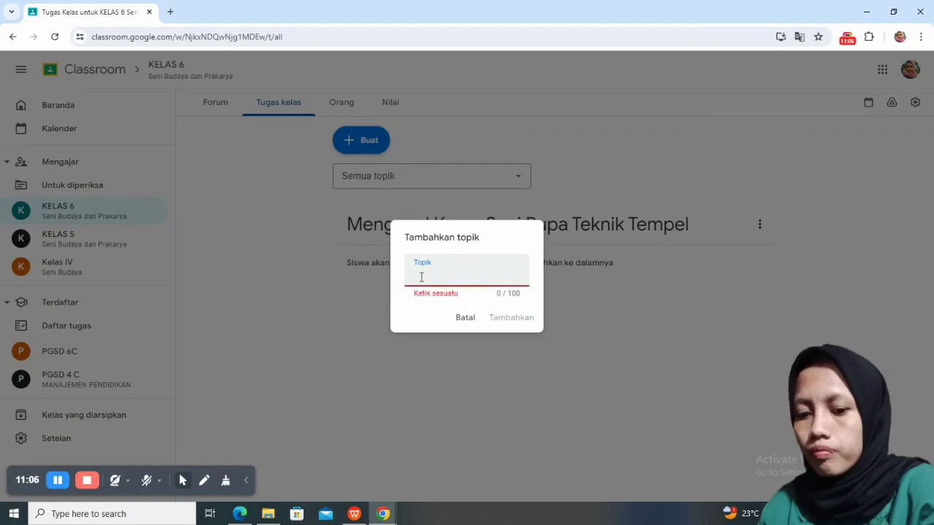
text(Kar)
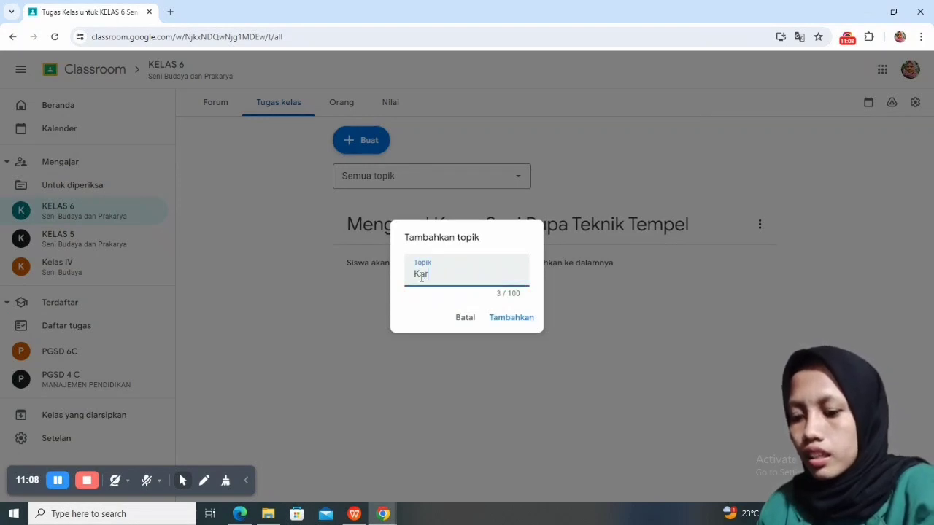
text(ya se)
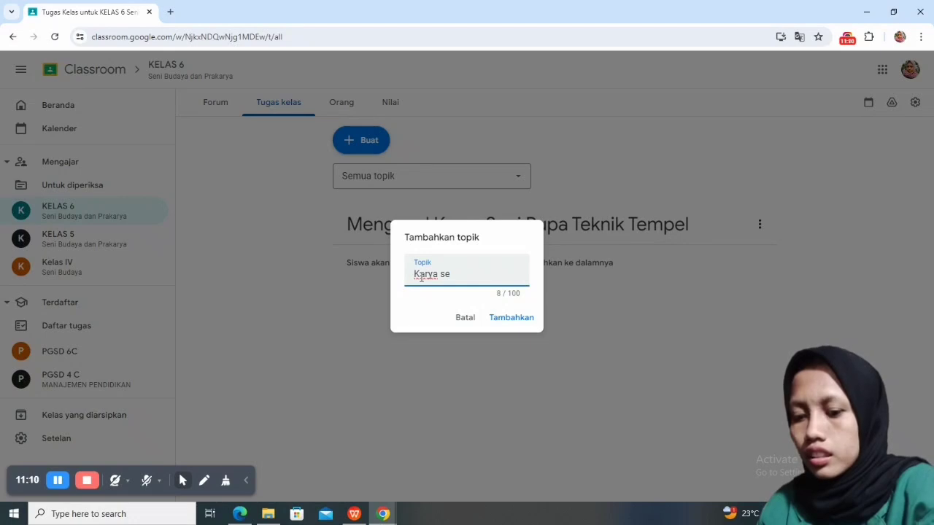
text(ni Rup)
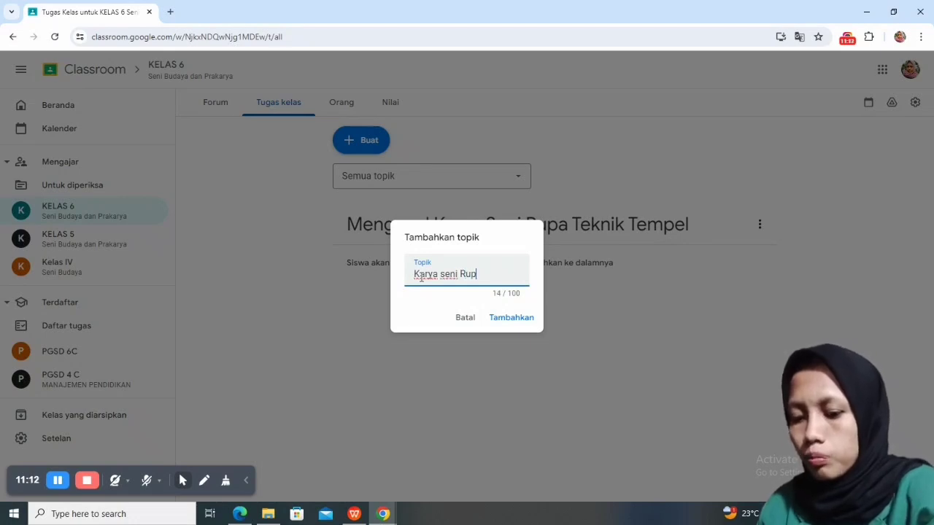
text(a Mozaik)
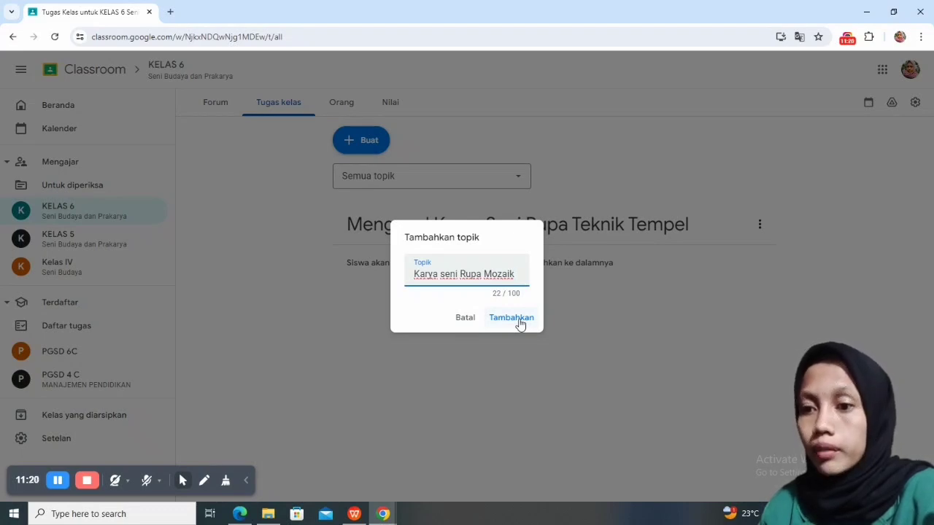
click(520, 321)
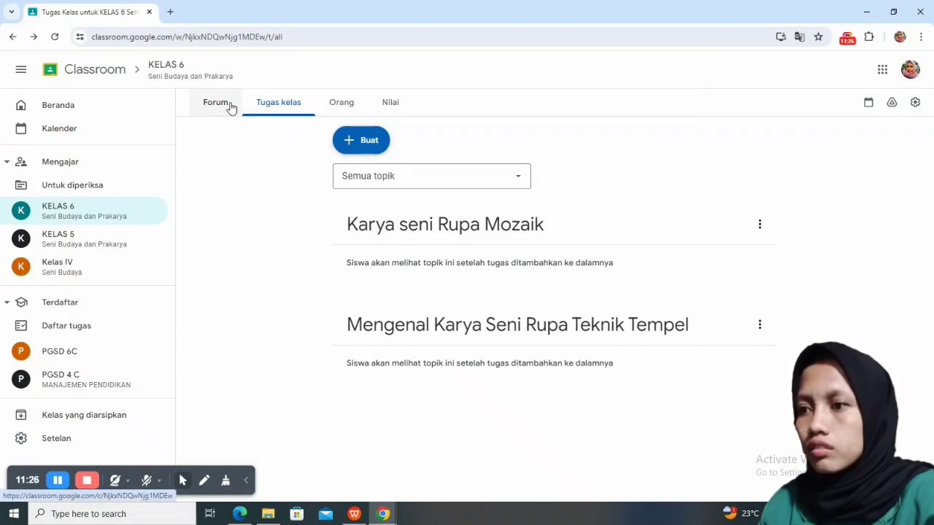
- Add the classwork topic "Karya Seni Rupa Kolase" to KELAS 6
click(358, 148)
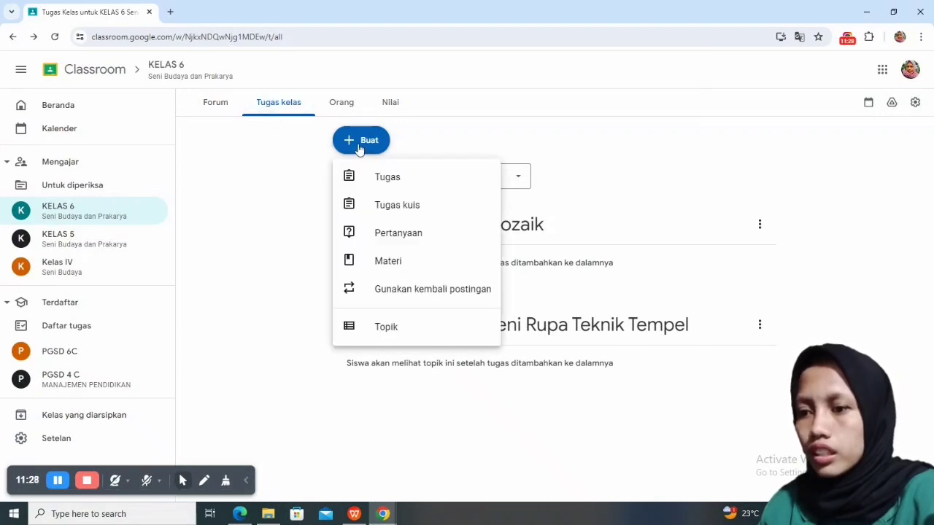
click(397, 326)
text(K)
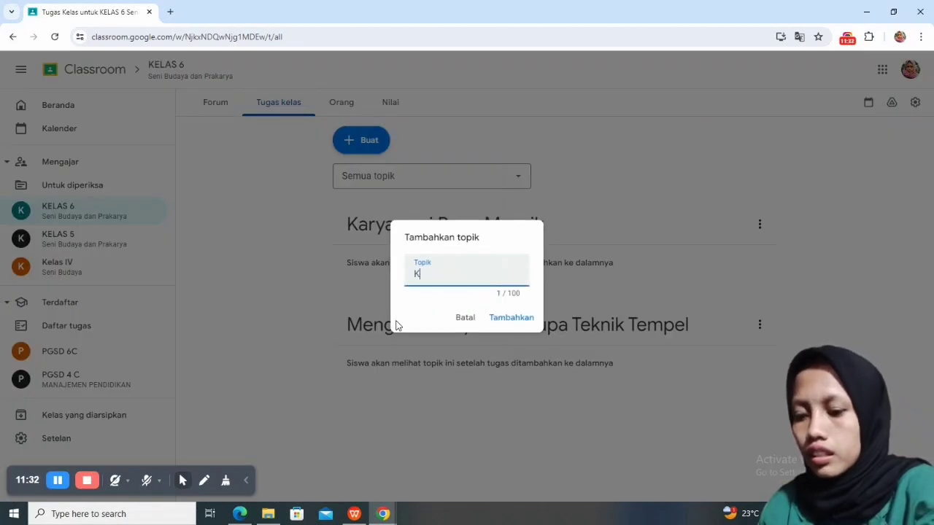
text(arya S)
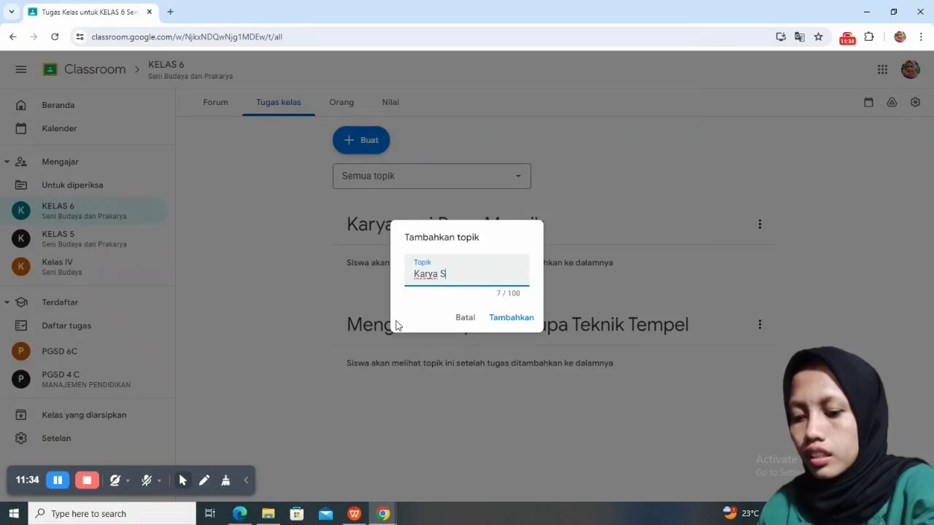
text(eni)
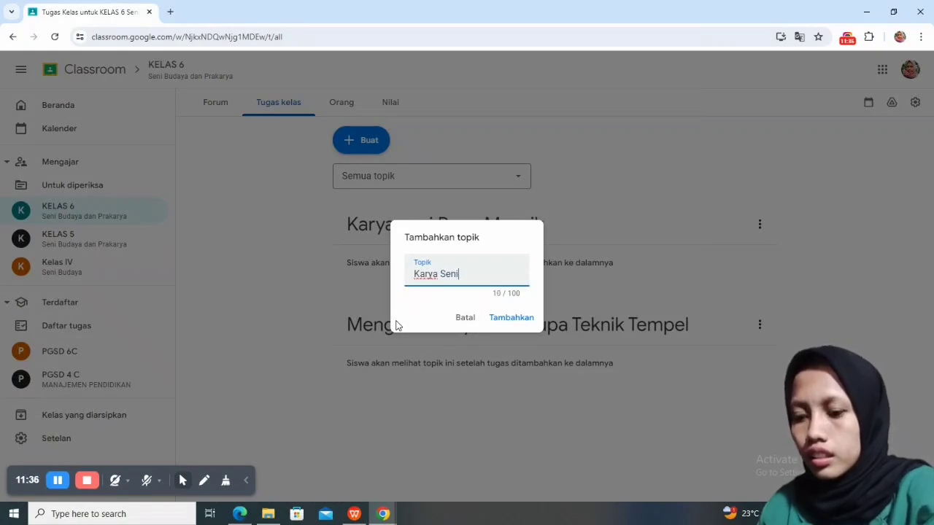
text( Rupa)
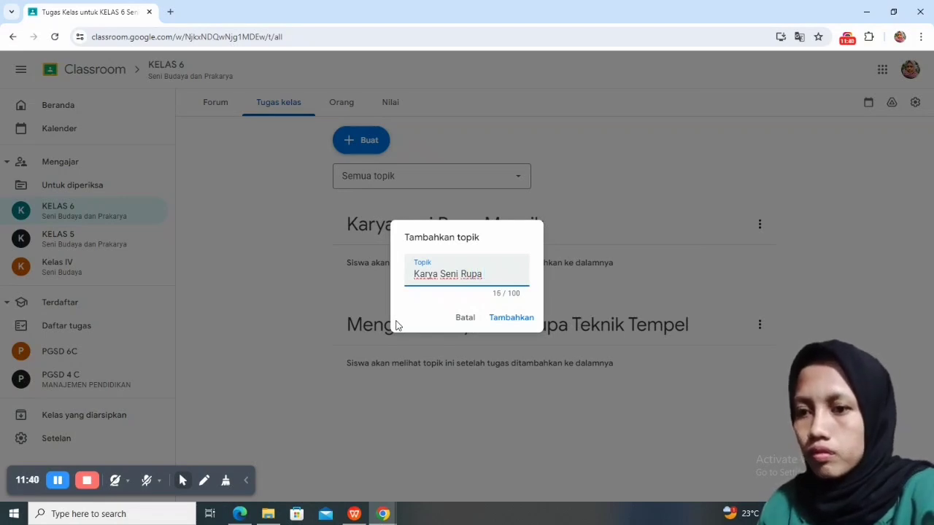
text( Kolase)
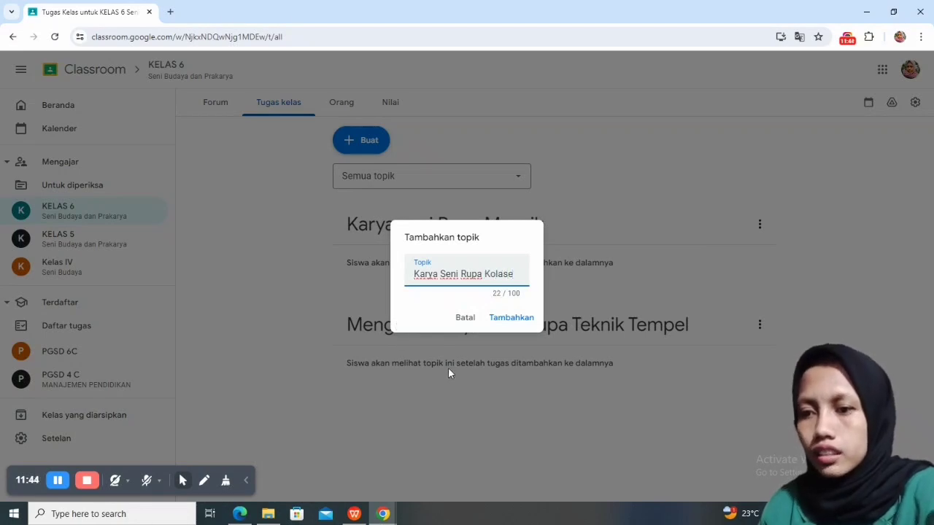
click(509, 319)
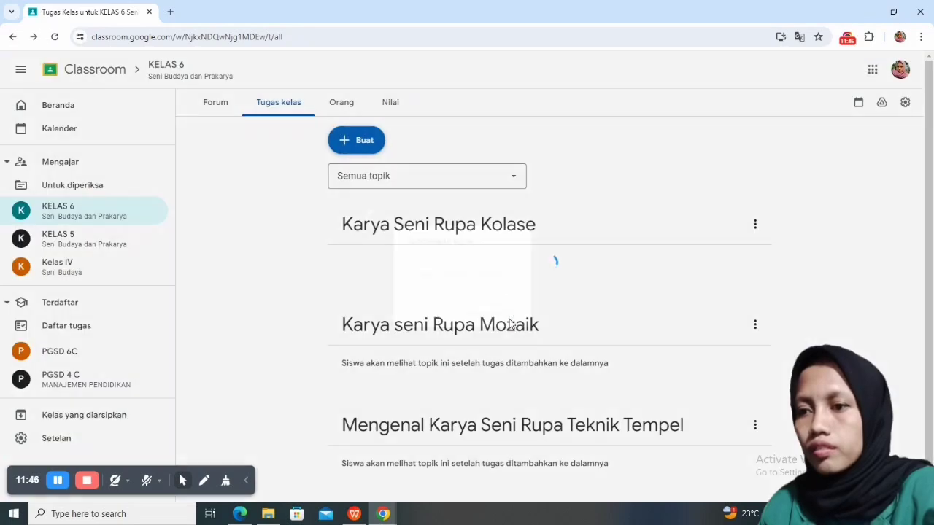
- Add a further classwork topic named "Karya Seni Rupa Montase" to KELAS 6
click(427, 184)
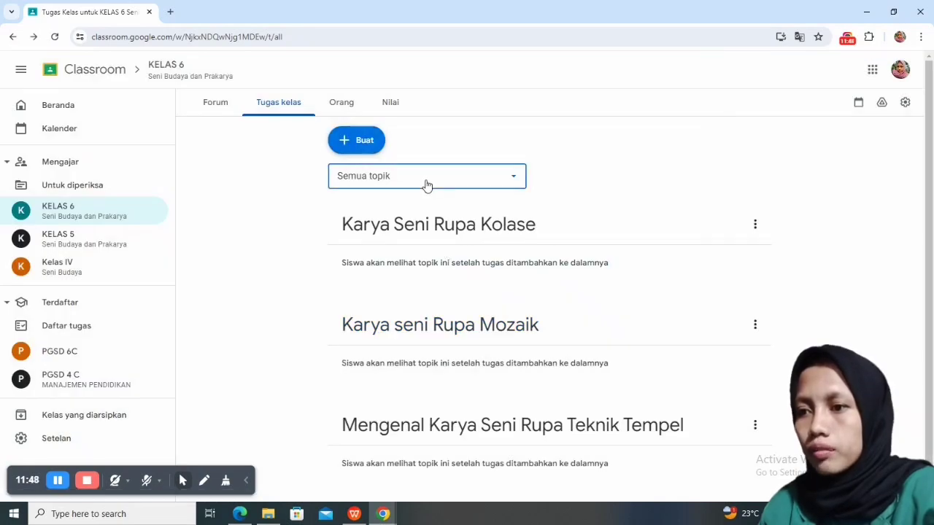
click(355, 141)
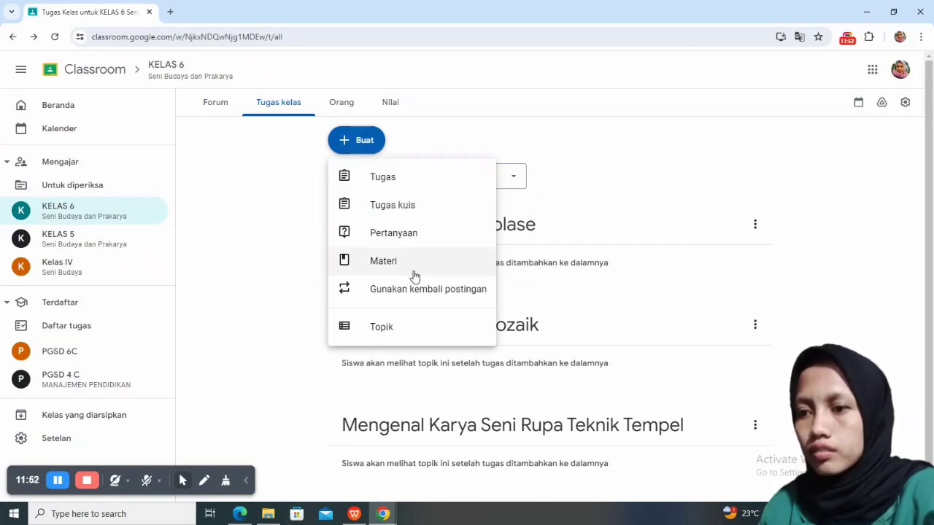
click(386, 330)
text(Karya)
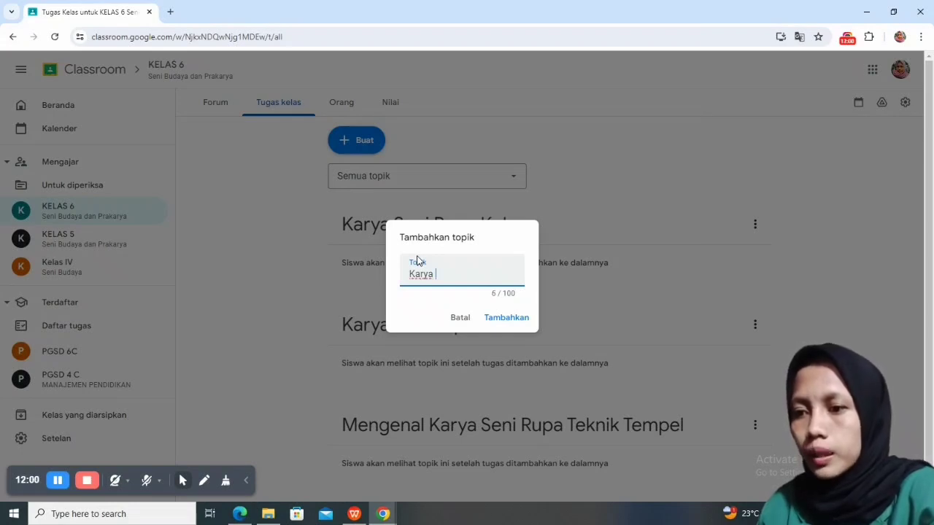
text( Se)
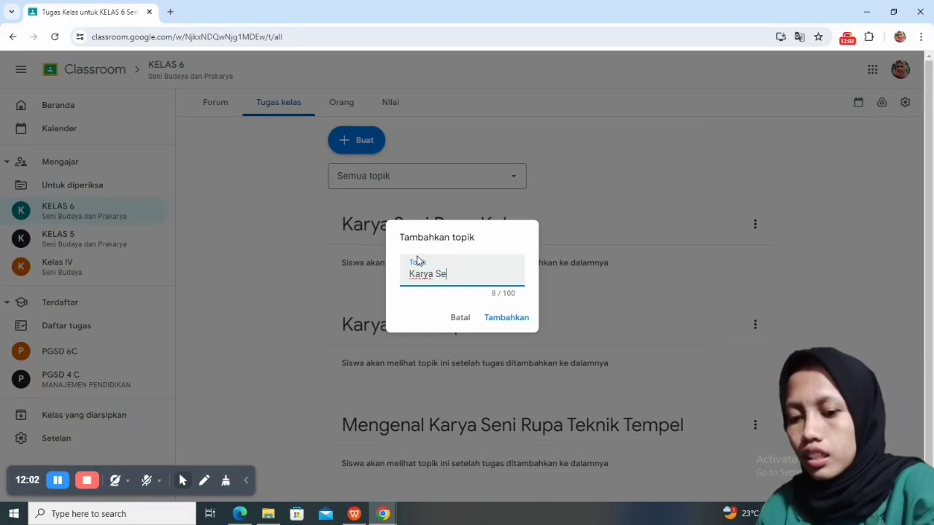
text(ni Ru)
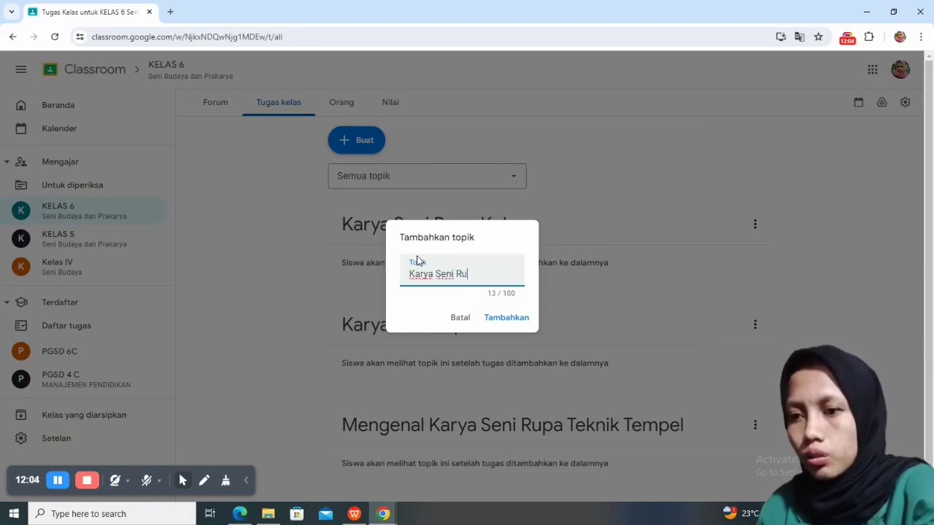
text(pa )
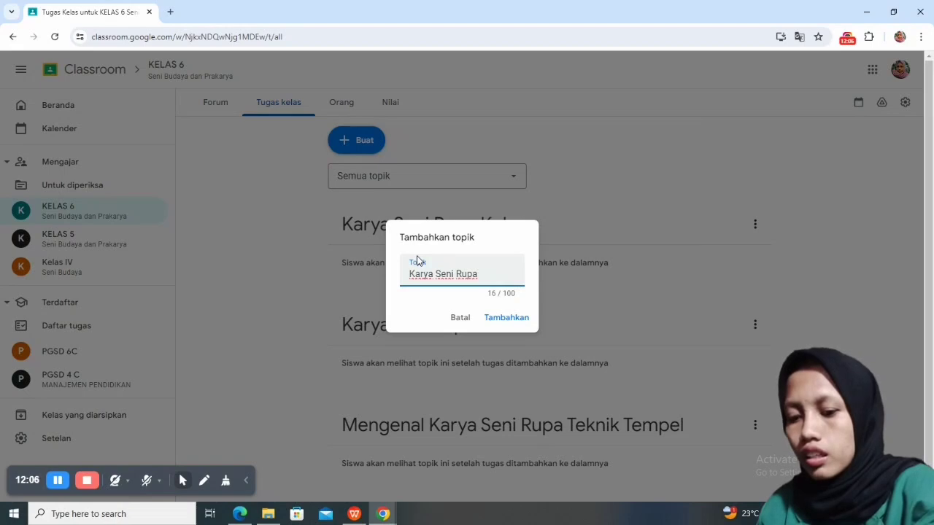
text(Mon)
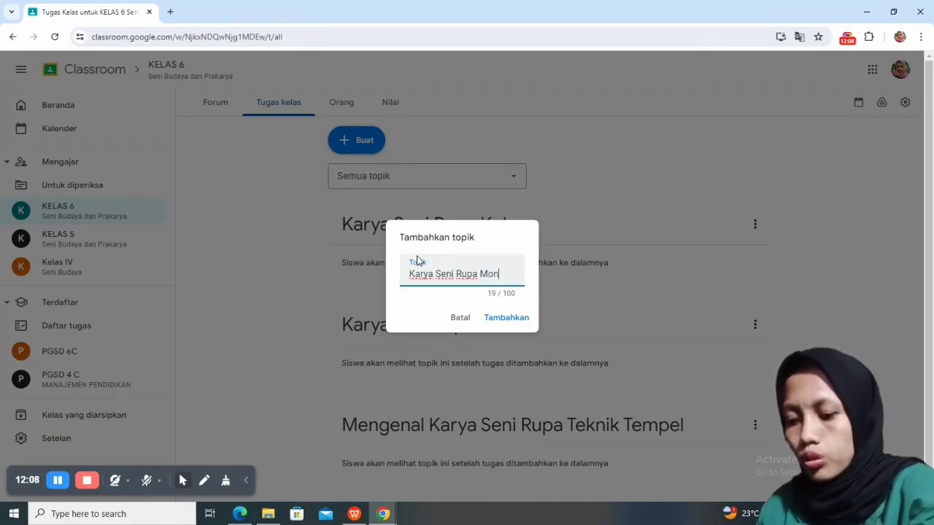
text(tase)
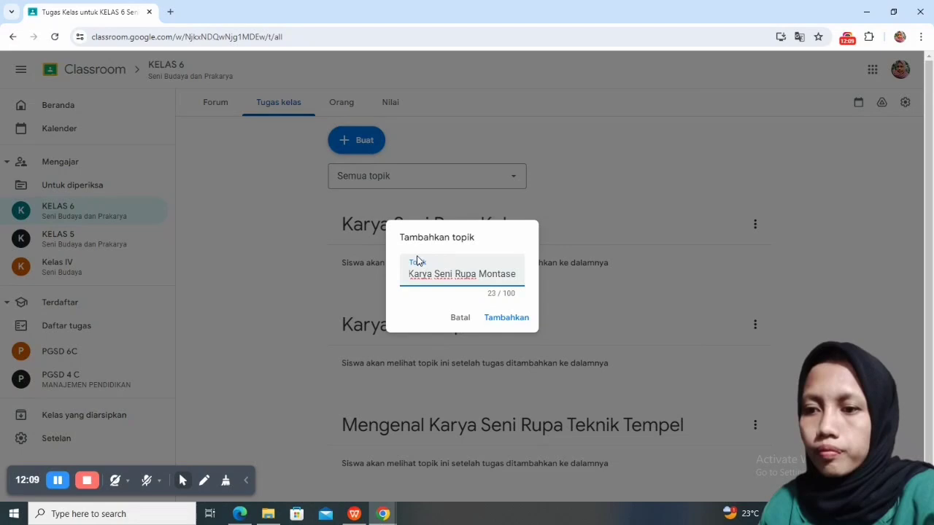
click(500, 321)
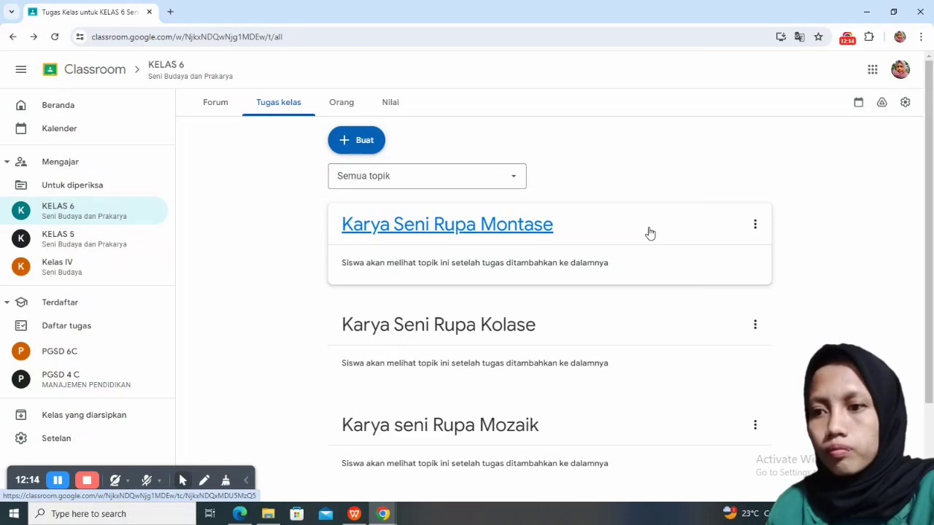
key(Return)
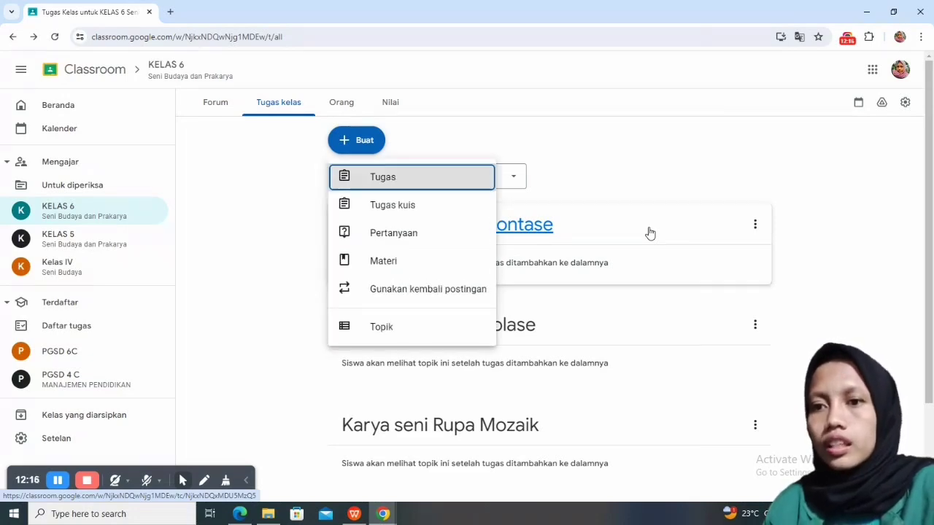
click(710, 167)
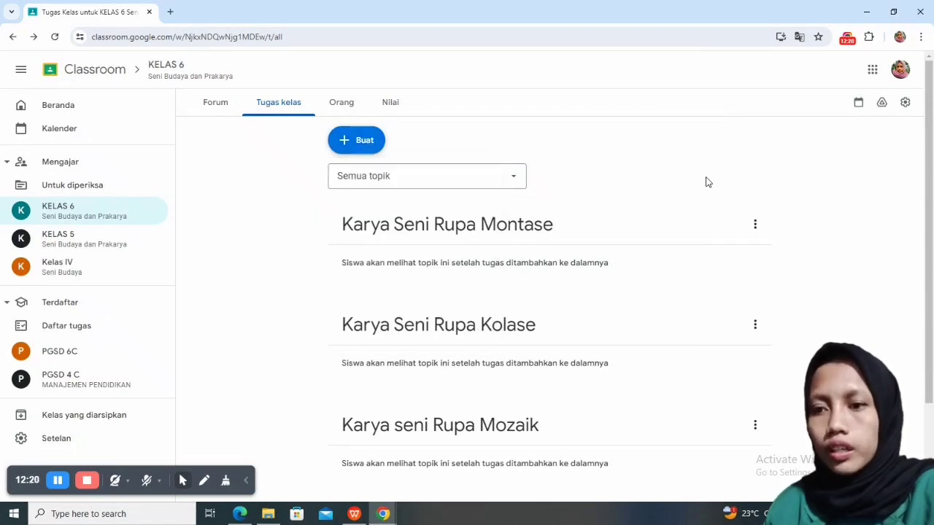
- Move the topic "Mengenal Karya Seni Rupa Teknik Tempel" up three places to the beginning of the classwork list
scroll(707, 180, down, 2)
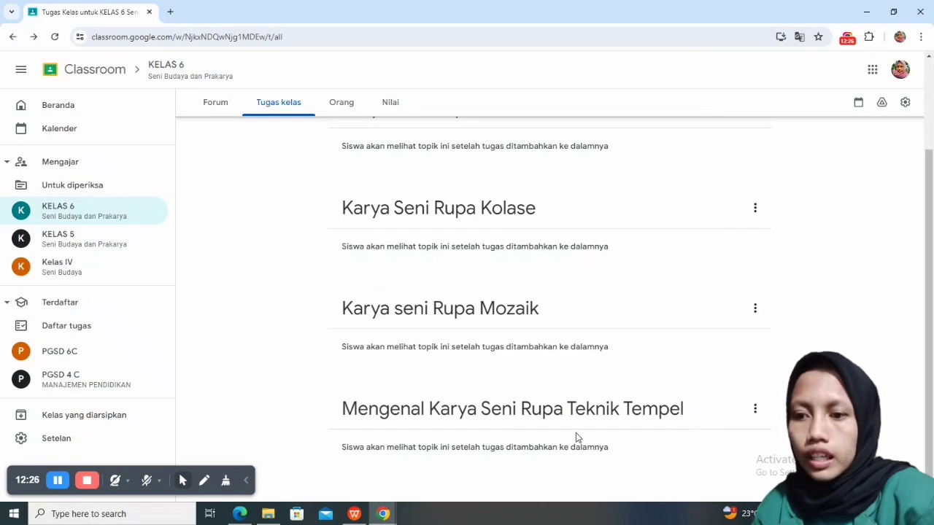
click(756, 413)
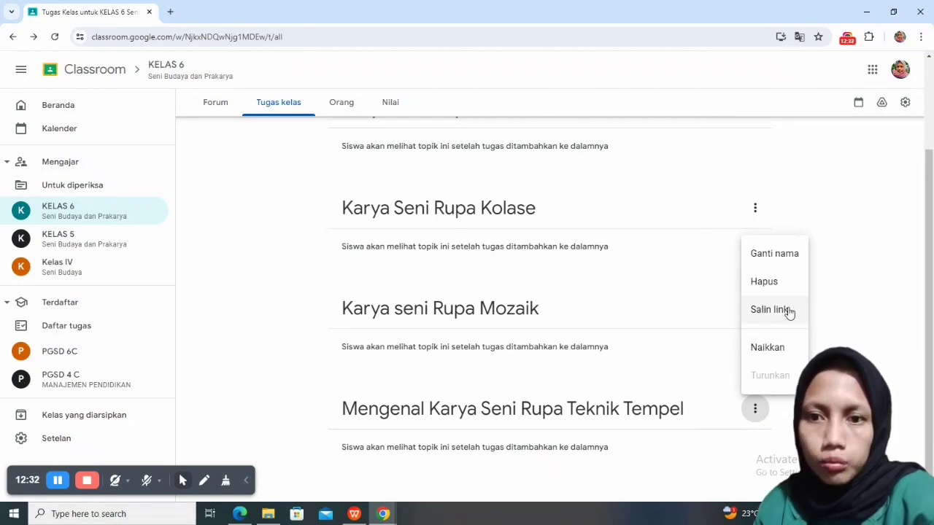
click(766, 349)
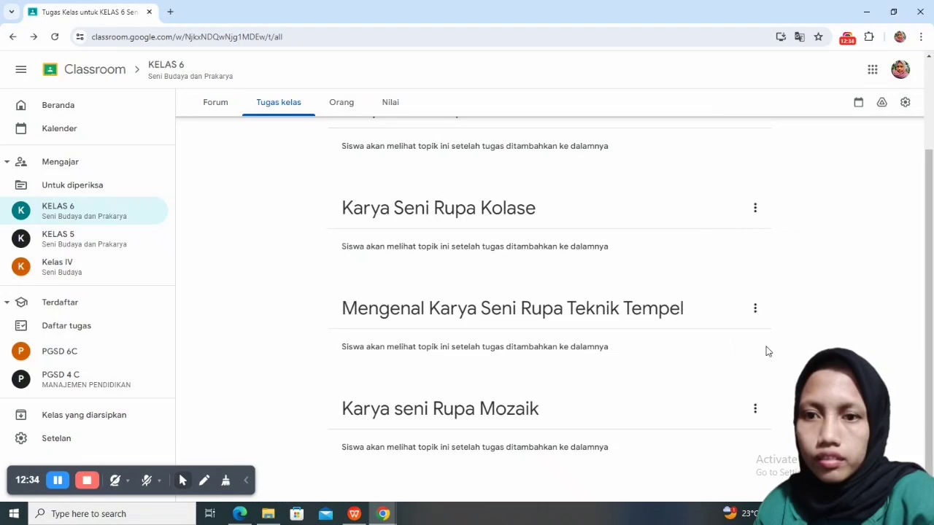
click(756, 312)
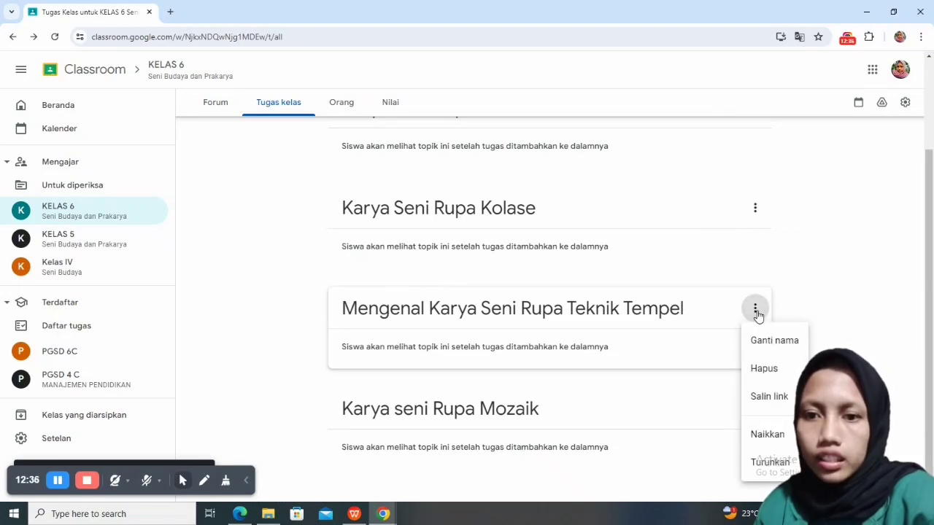
click(768, 436)
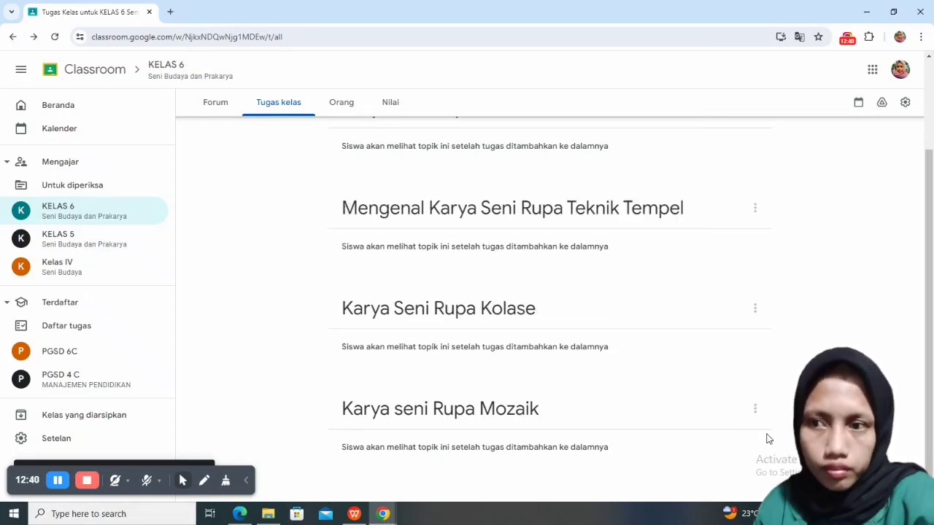
click(754, 210)
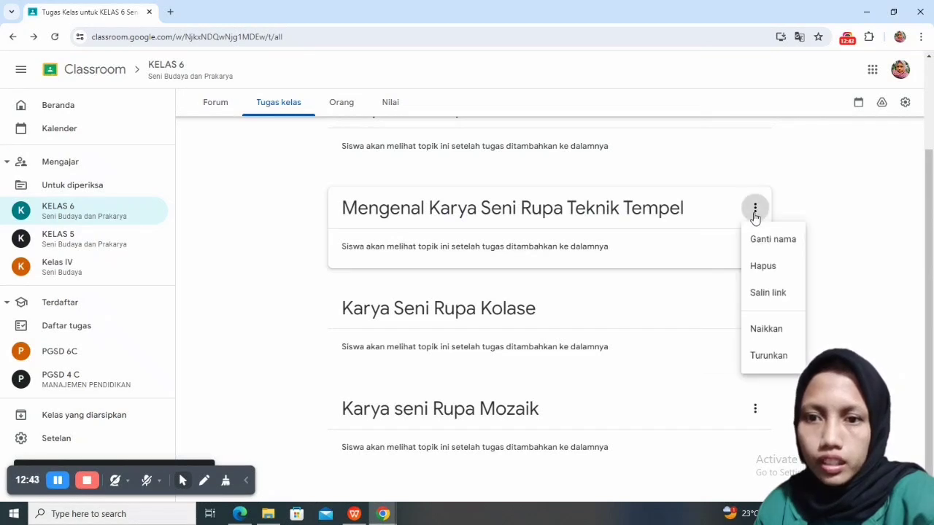
click(761, 335)
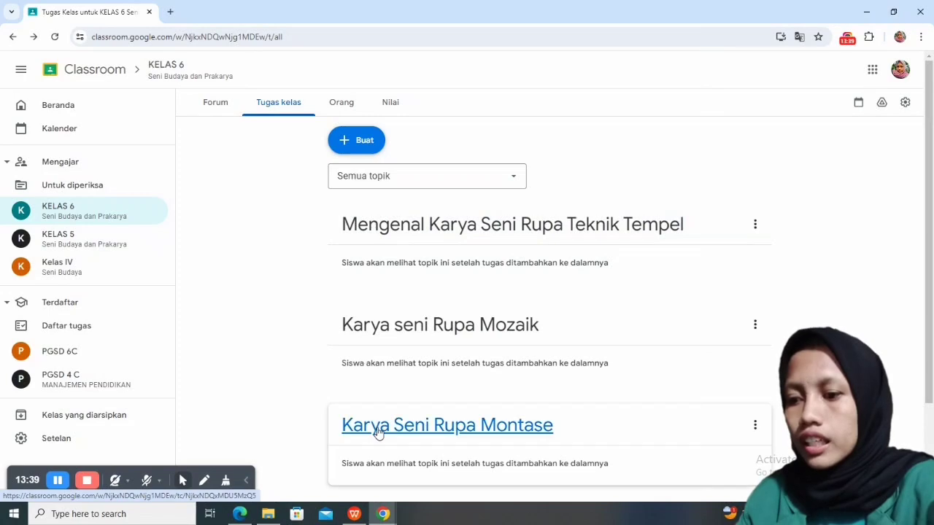
- Switch to WhatsApp, search the chats for "kelas", and open the "Kelas 4" group chat
mouse_move(386, 516)
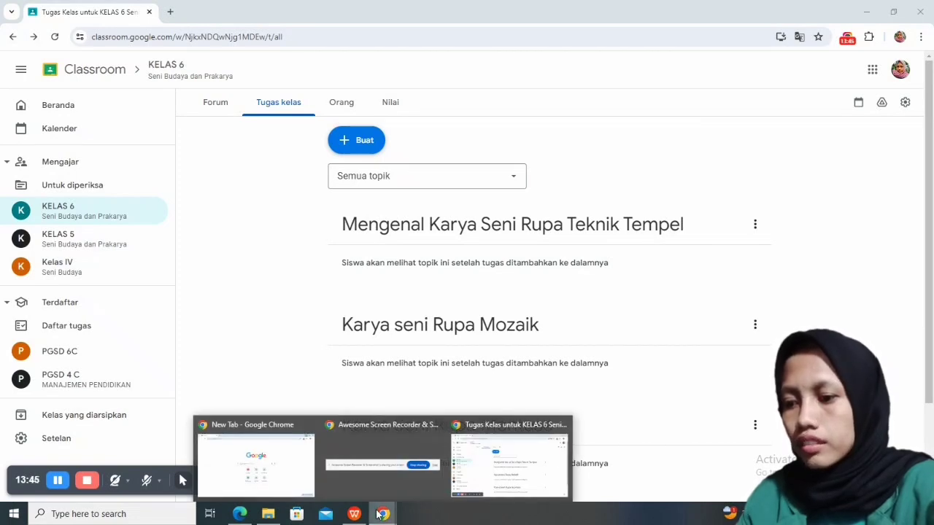
click(383, 517)
click(382, 518)
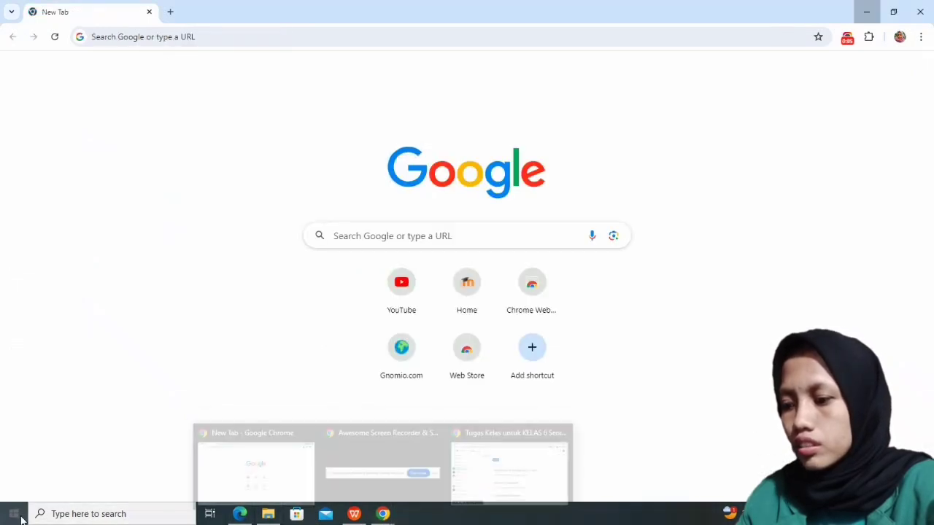
click(14, 514)
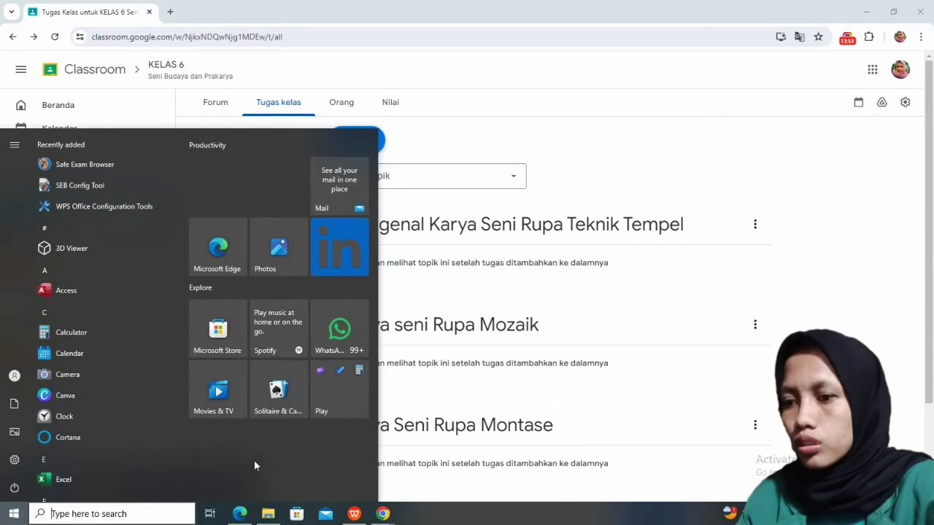
click(335, 334)
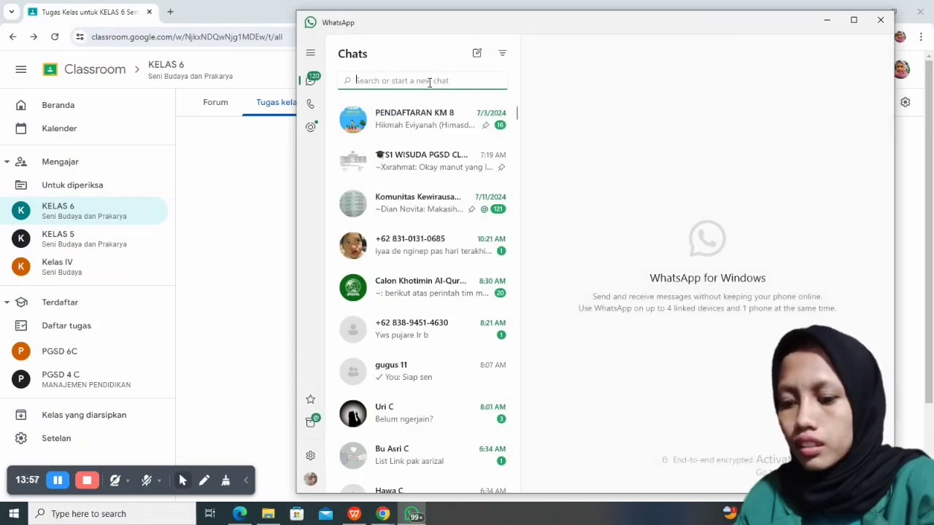
text(k)
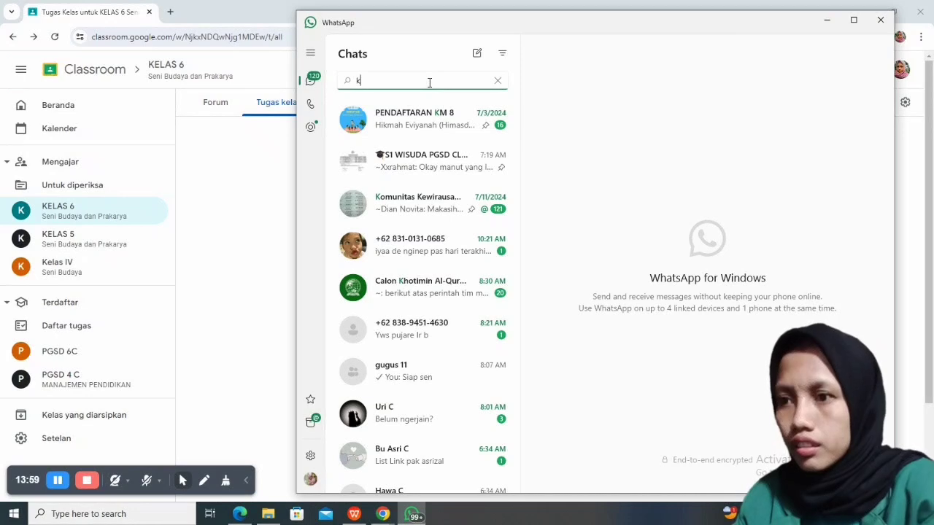
text(elas)
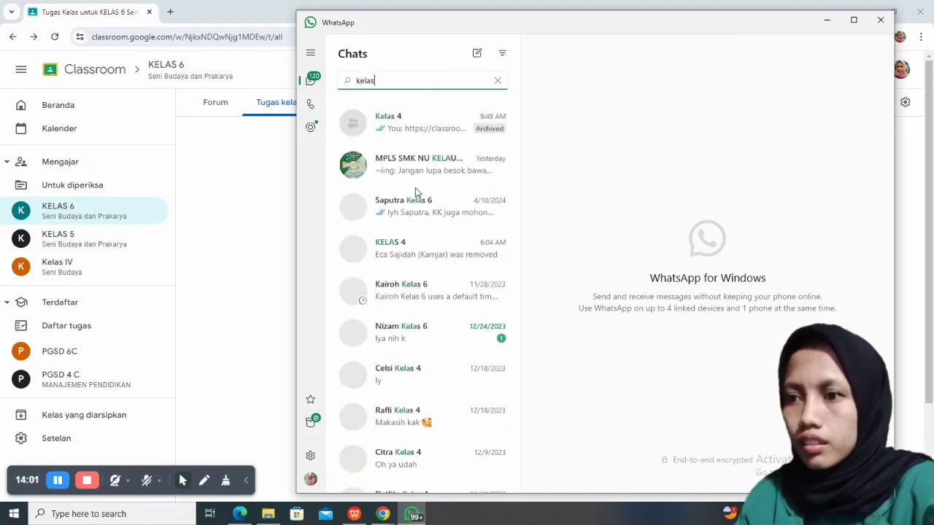
click(422, 127)
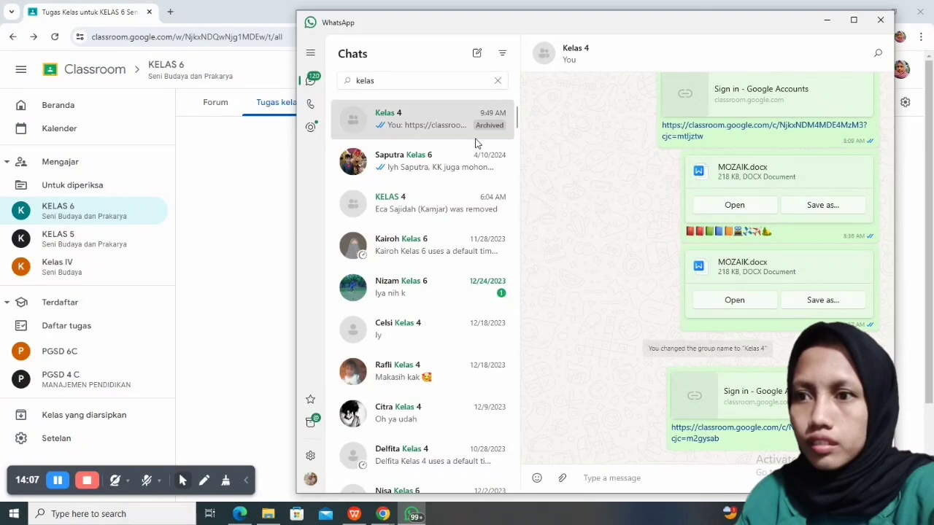
- Insert the train and small airplane emojis into the Kelas 4 message draft and select both for copying
click(602, 477)
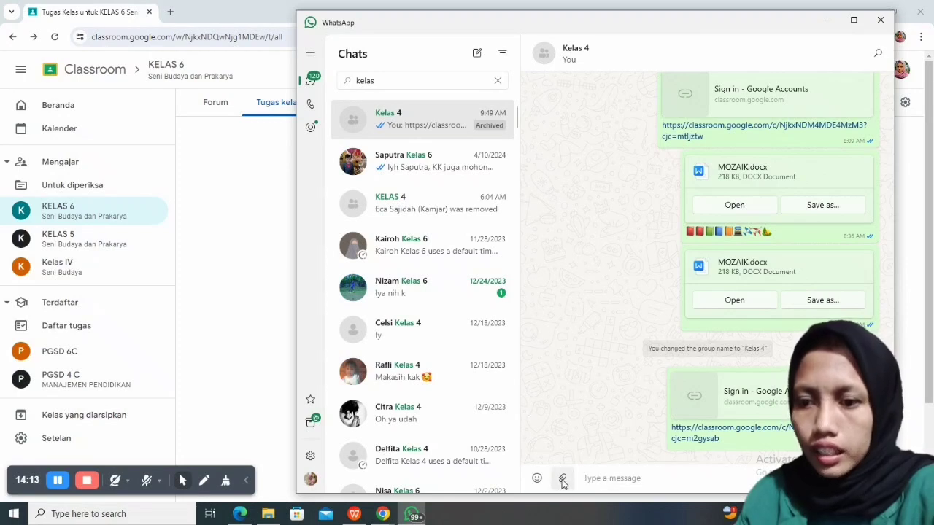
click(538, 480)
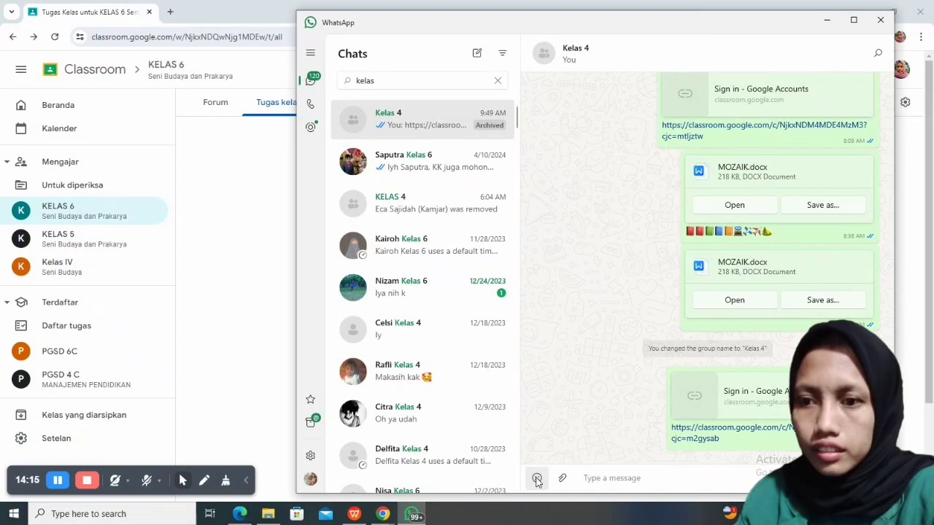
click(537, 482)
click(537, 481)
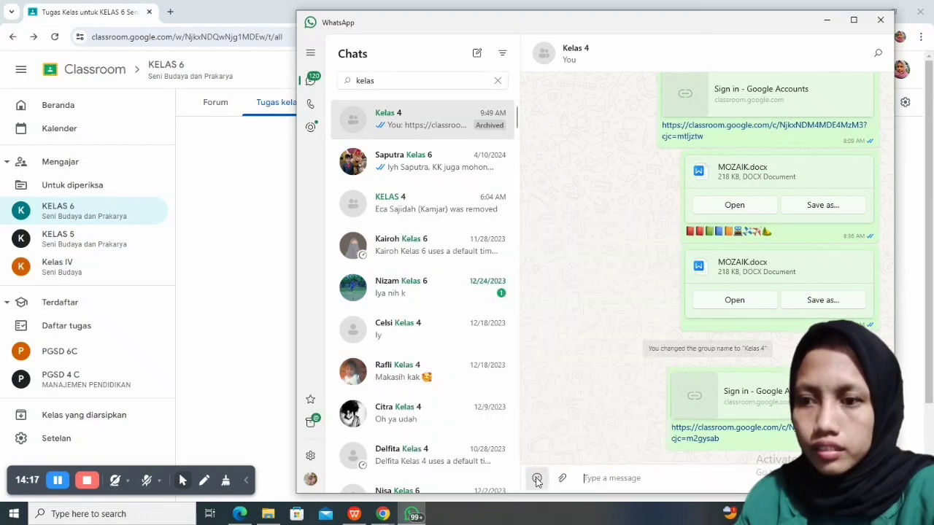
click(537, 480)
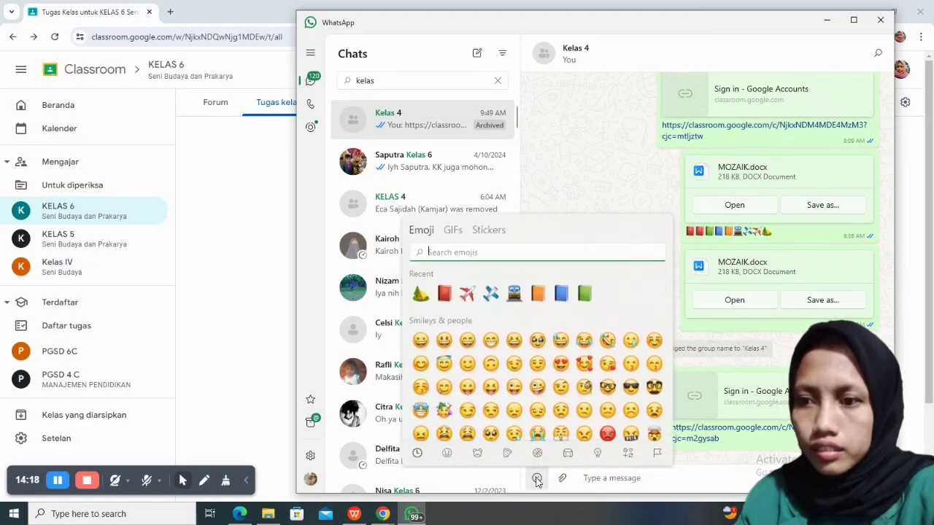
click(514, 294)
click(491, 294)
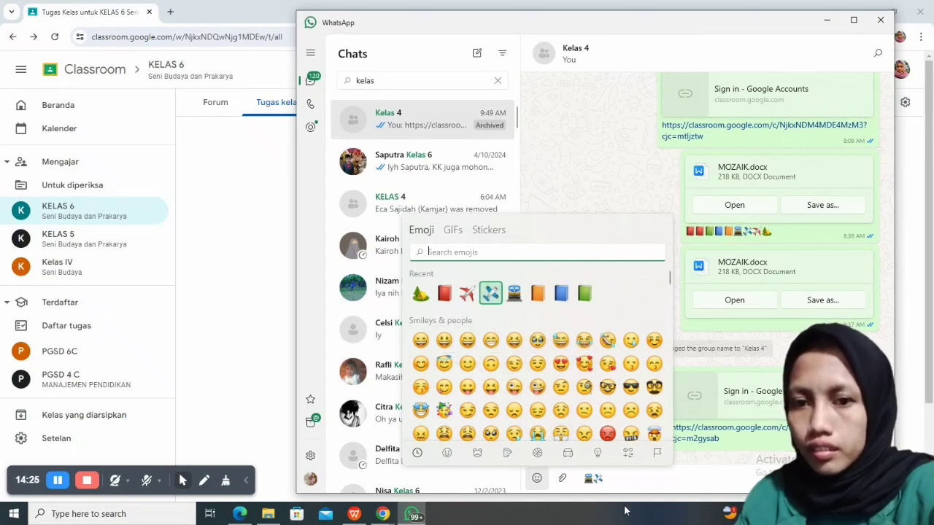
click(589, 481)
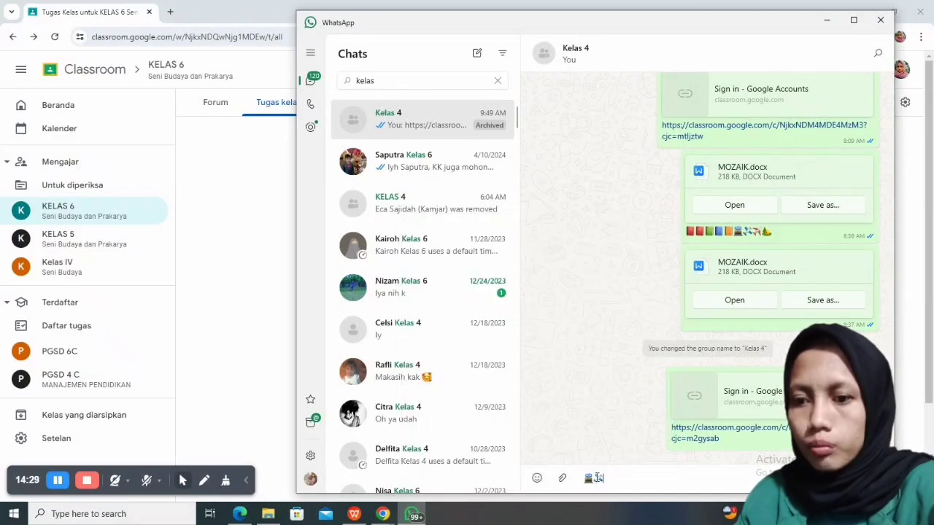
drag(586, 479, 610, 480)
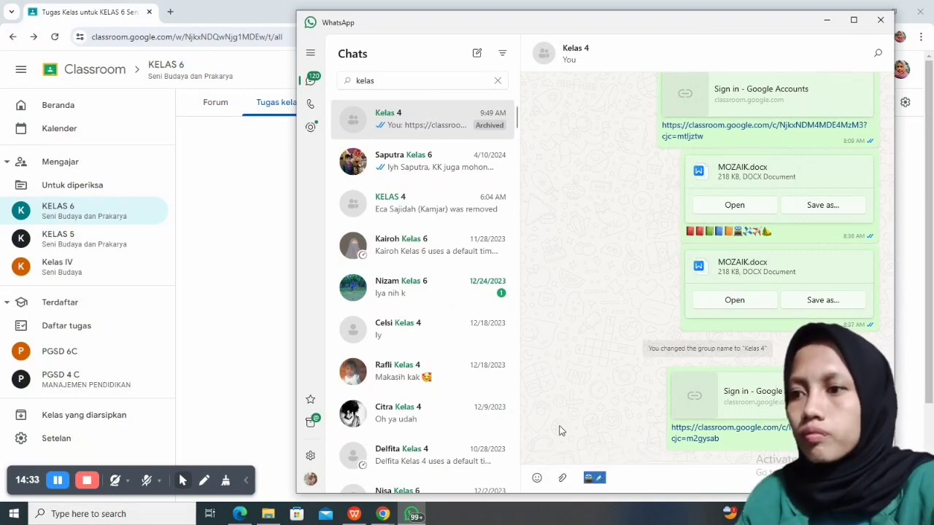
- Switch back to Google Classroom and, in the rename dialog for "Mengenal Karya Seni Rupa Teknik Tempel", put the train emoji before the name
click(256, 221)
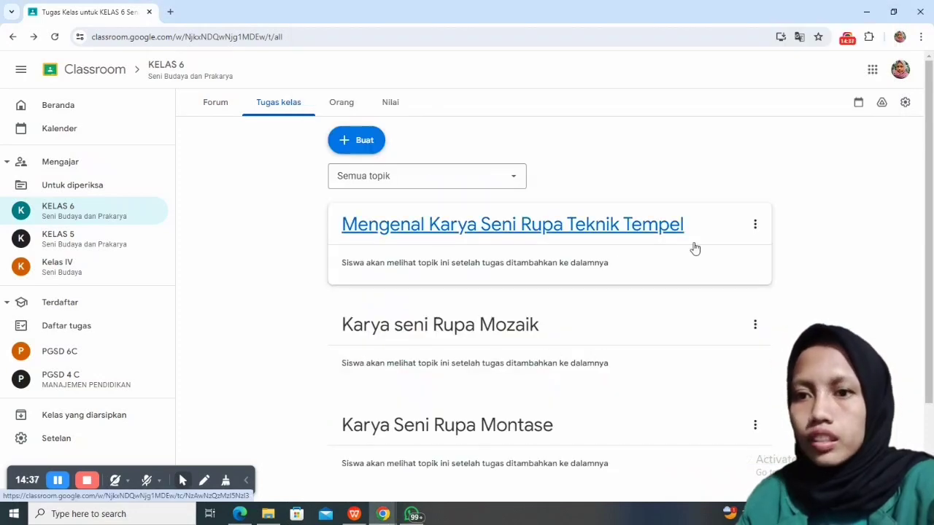
click(755, 227)
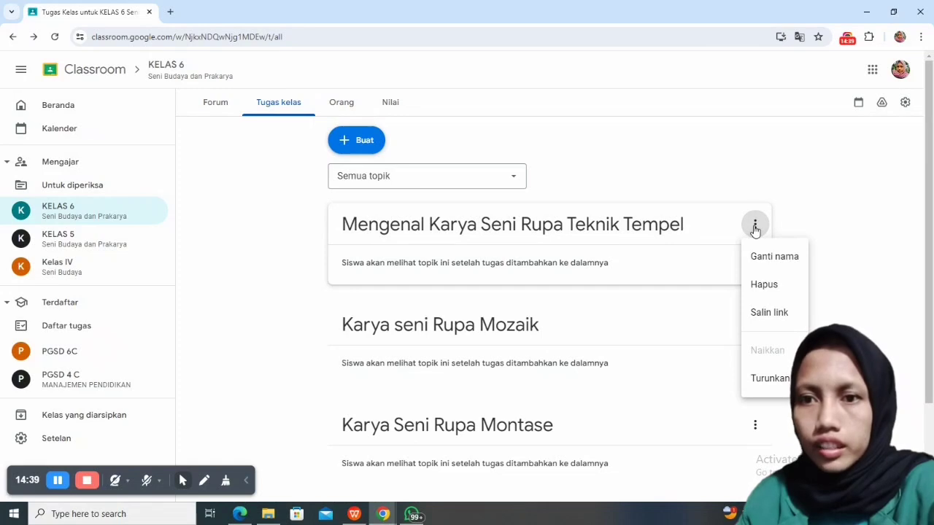
click(763, 257)
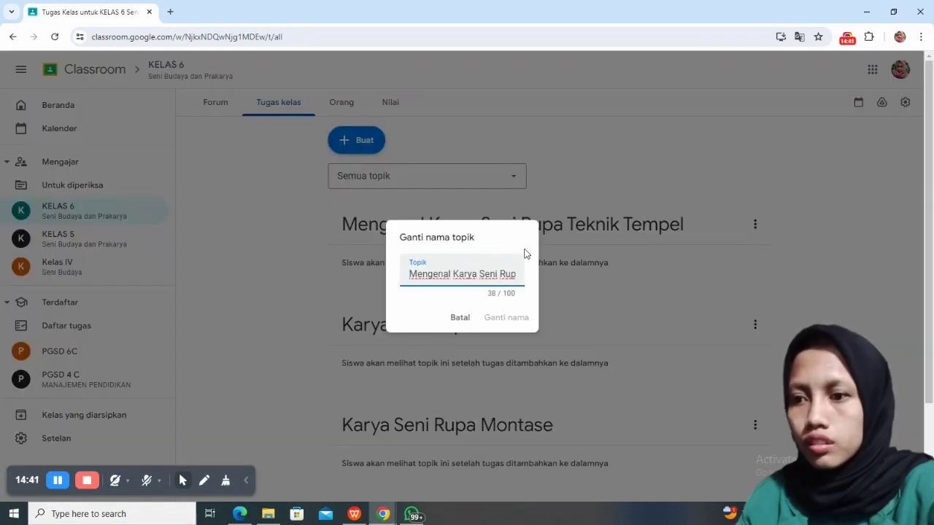
click(407, 270)
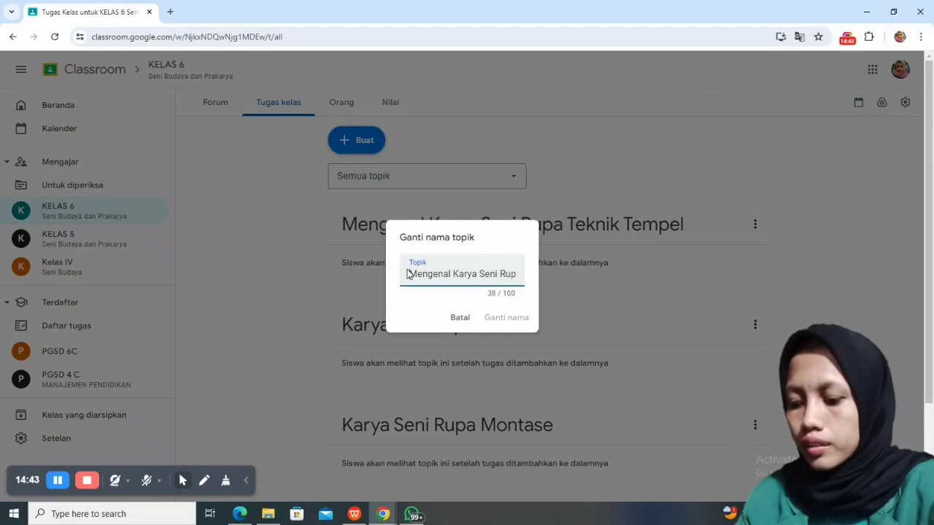
text(🖼️🧩)
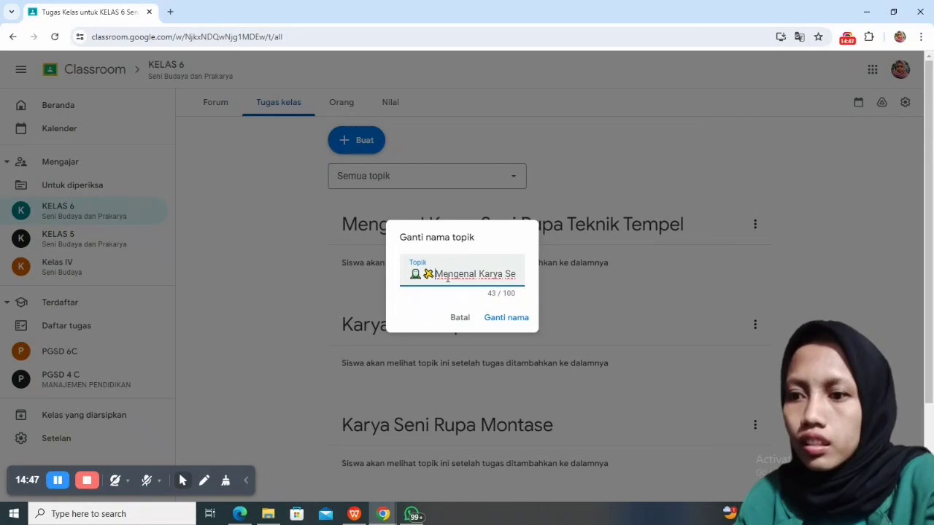
key(BackSpace)
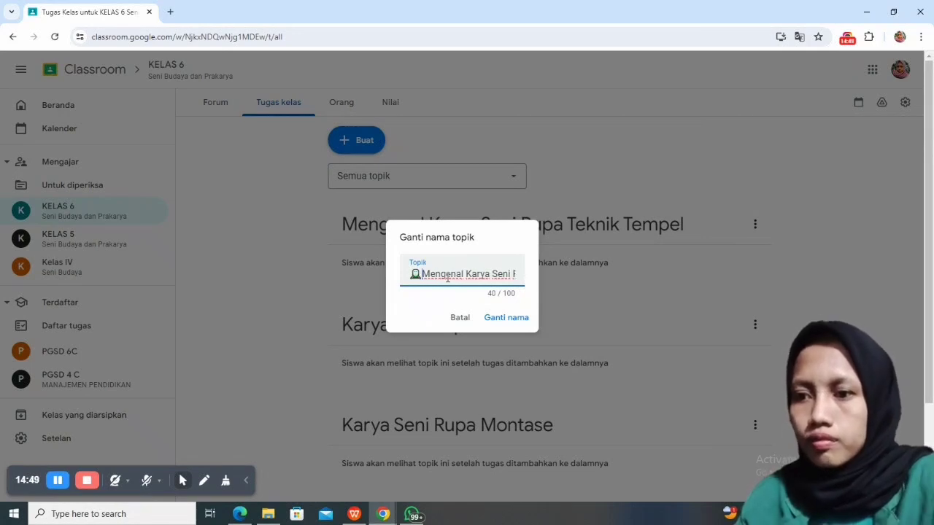
- Add the small airplane emoji after "Tempel" at the end of the topic name and save the rename
click(516, 274)
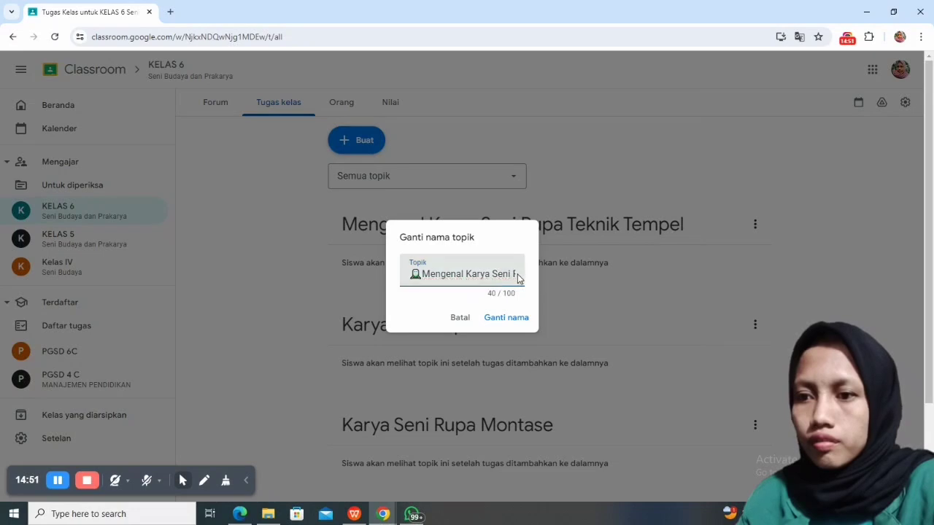
click(514, 272)
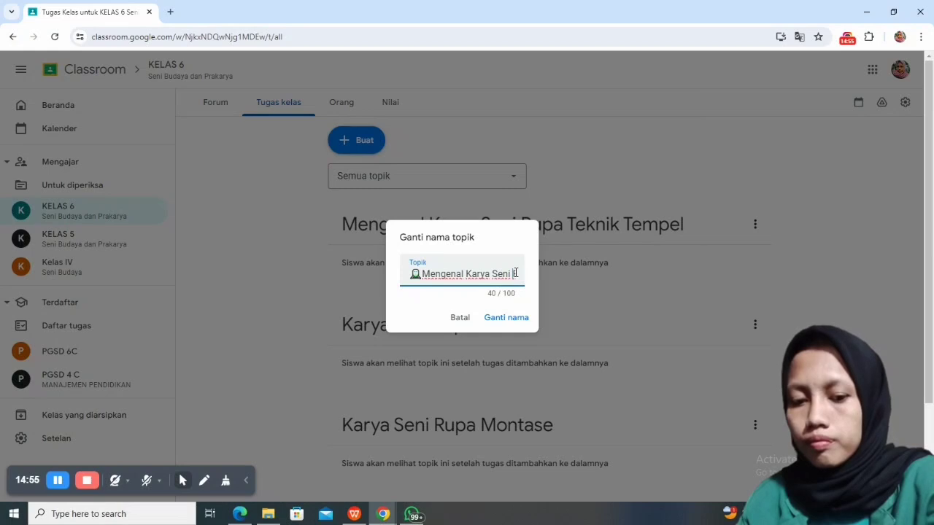
key(Right)
key(Right)
key(Right)
key(Right)
key(Right)
key(Right)
key(Right)
key(Right)
key(Right)
key(Right)
key(Right)
key(Right)
key(Right)
key(Right)
key(Right)
key(Right)
key(Right)
key(Right)
key(Right)
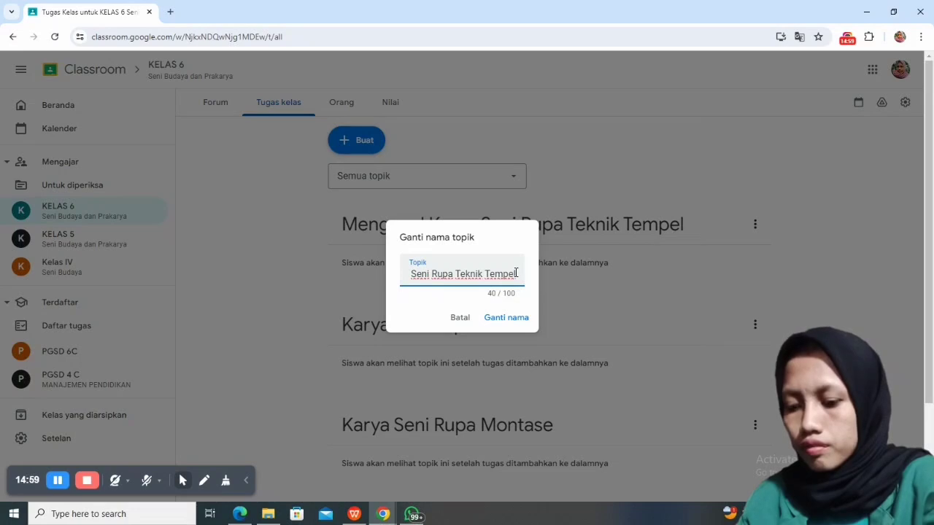
text(🧑‍🎨)
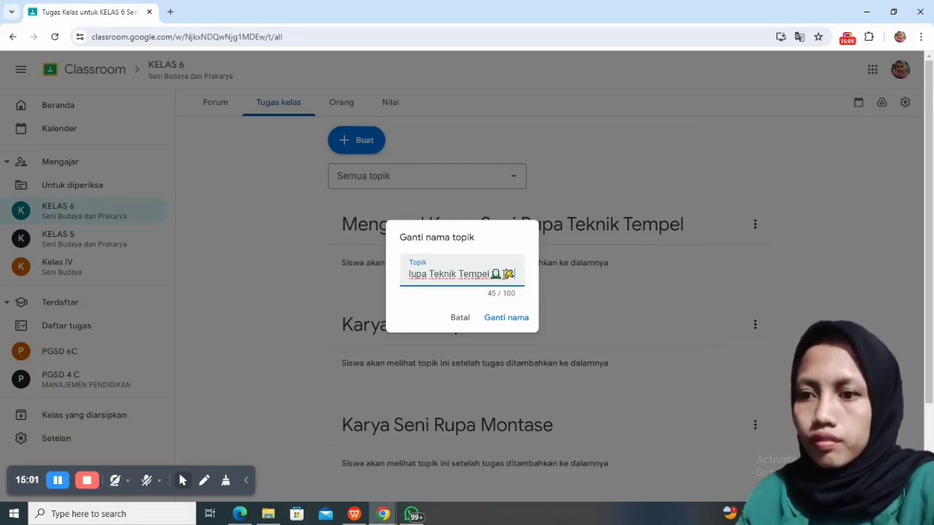
key(BackSpace)
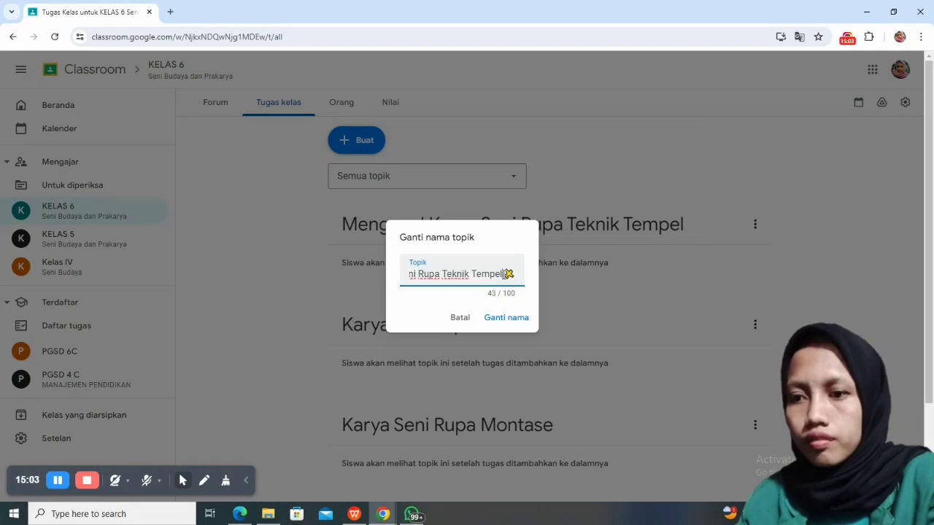
click(517, 323)
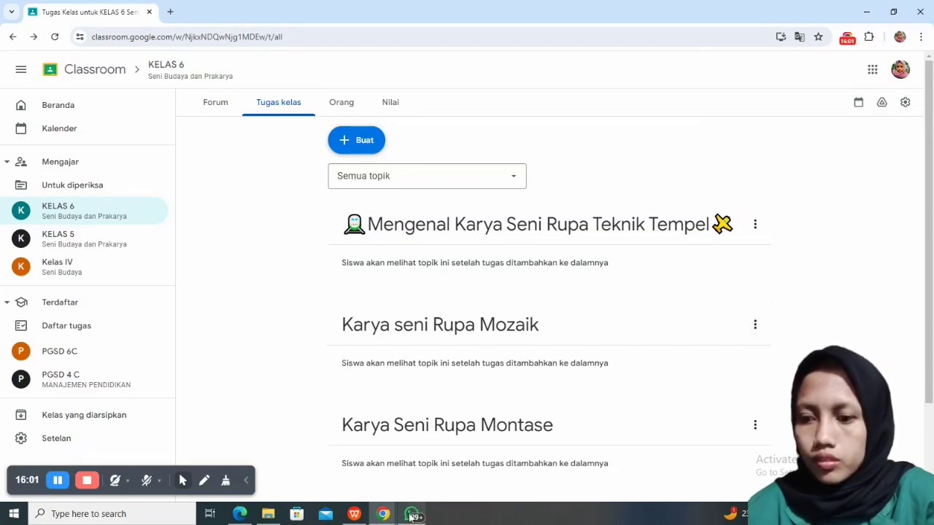
- Switch to WhatsApp, replace the Kelas 4 message draft with the camping and airplane emojis, and select both for copying
mouse_move(412, 516)
click(422, 471)
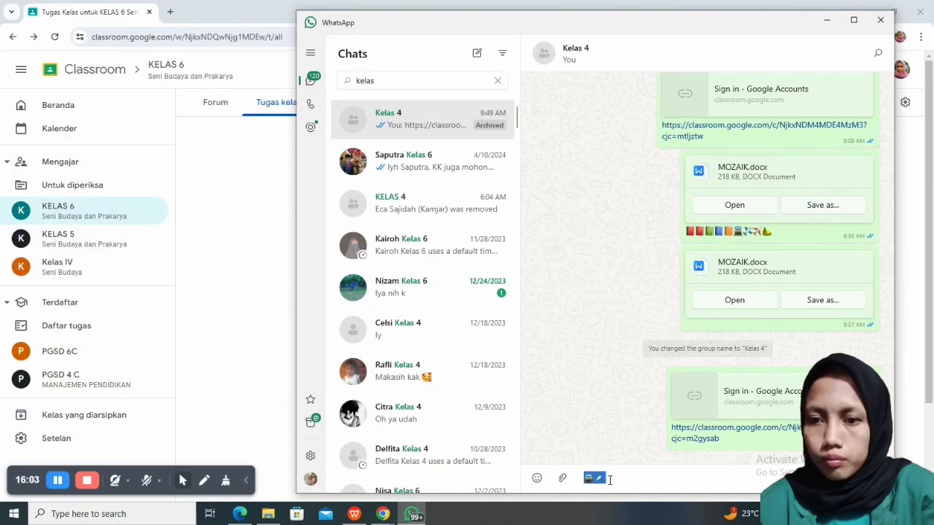
double_click(608, 478)
key(BackSpace)
key(BackSpace)
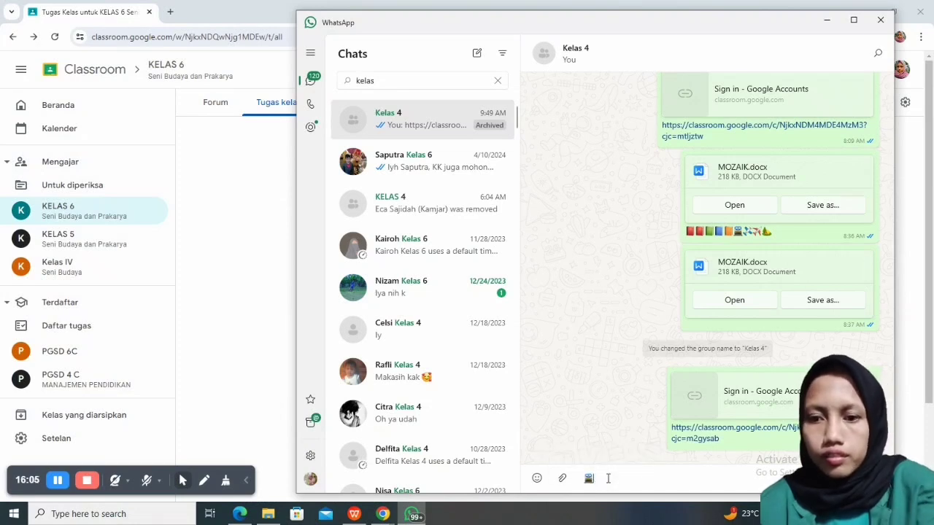
click(538, 478)
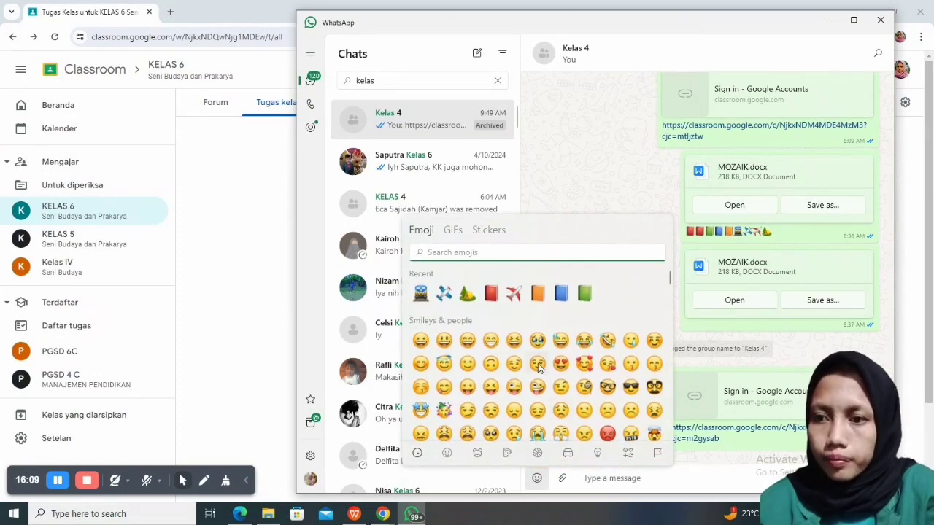
click(467, 293)
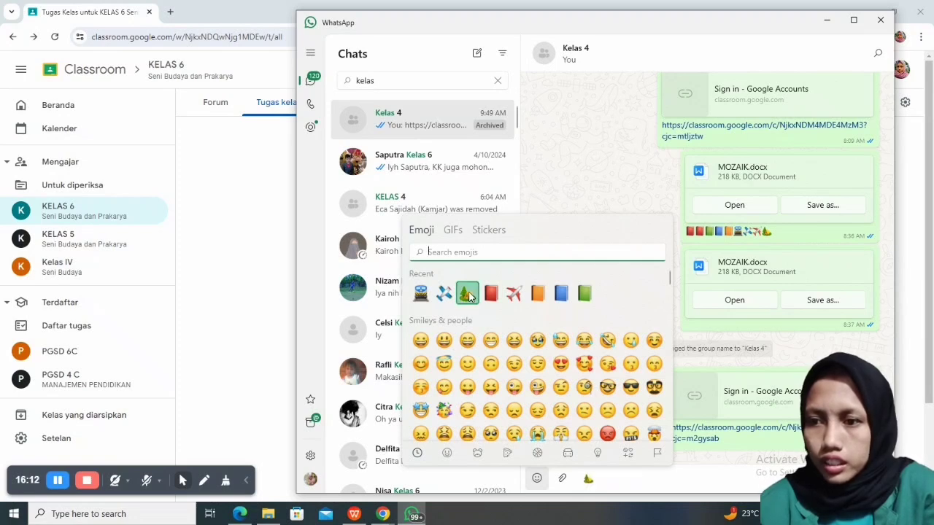
click(514, 293)
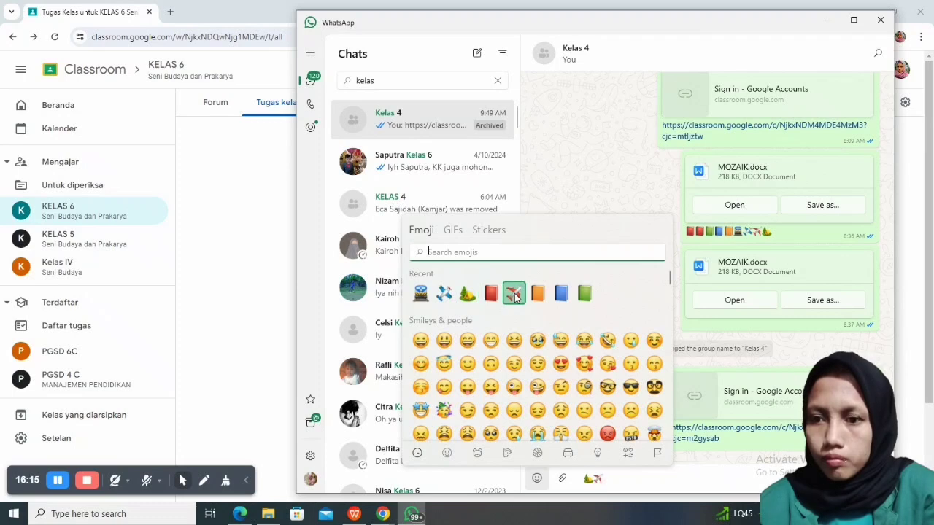
click(590, 480)
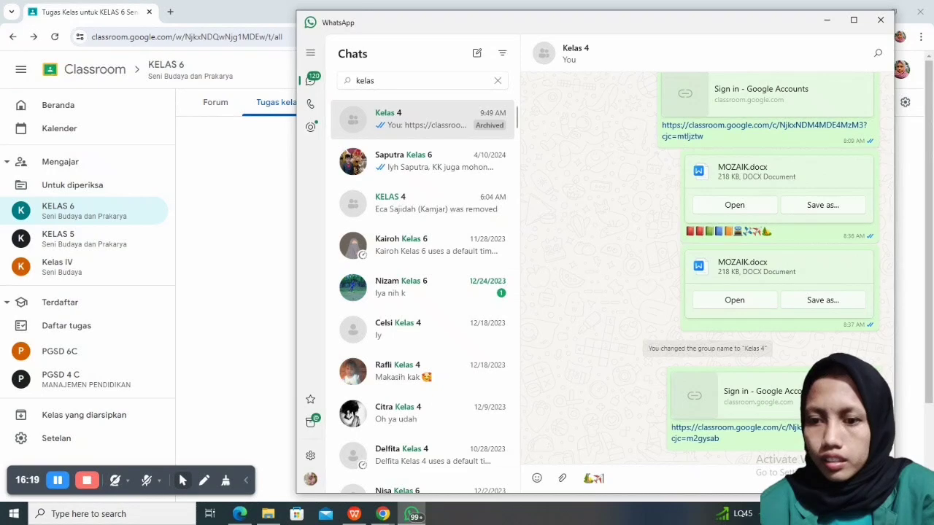
drag(583, 480, 611, 483)
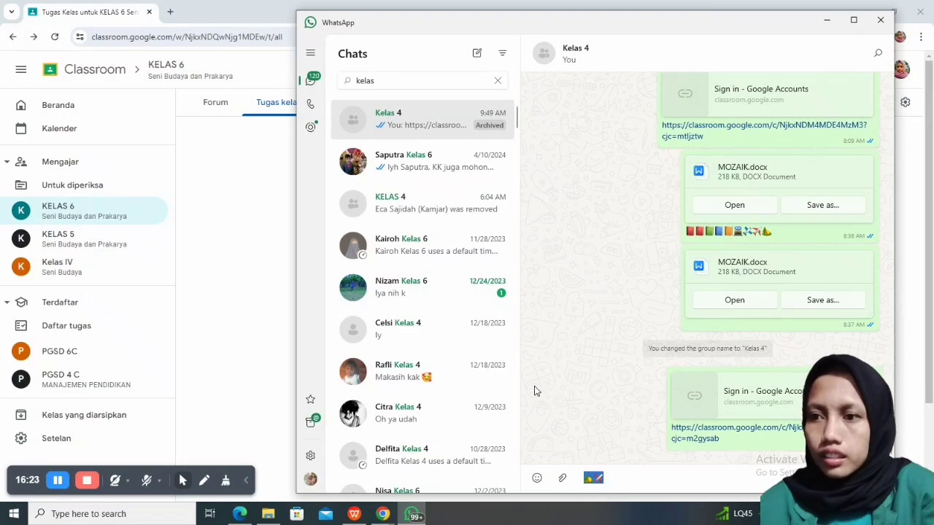
- Switch back to Google Classroom and rename the topic "Karya seni Rupa Mozaik" with the camping emoji before it and the airplane emoji after it
click(246, 267)
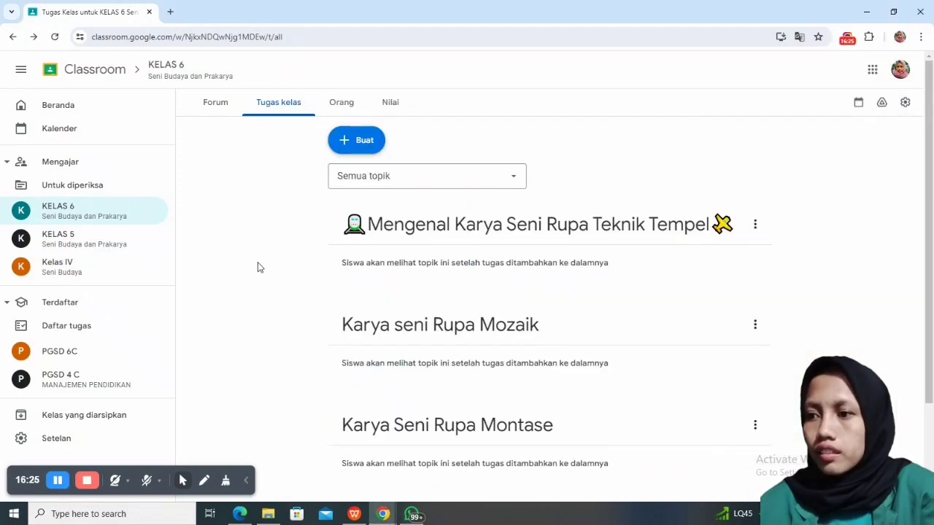
click(756, 327)
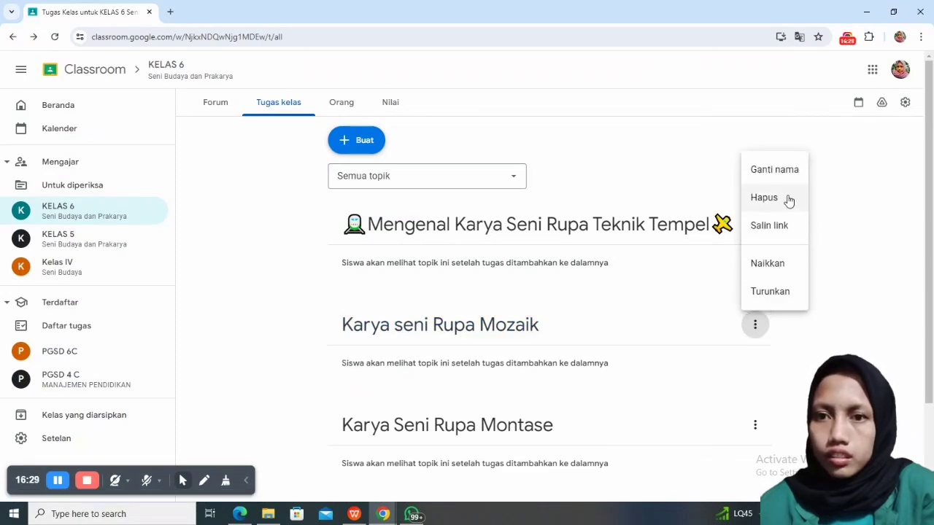
click(791, 172)
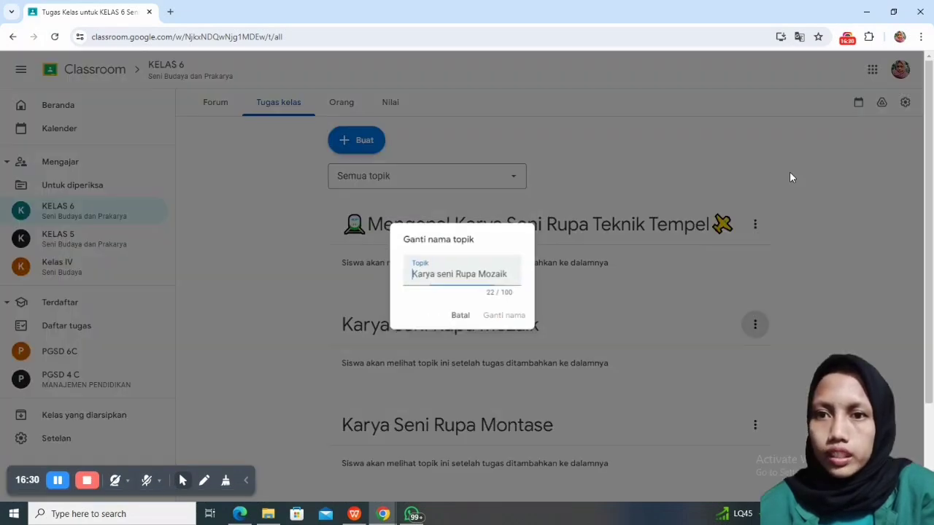
click(409, 275)
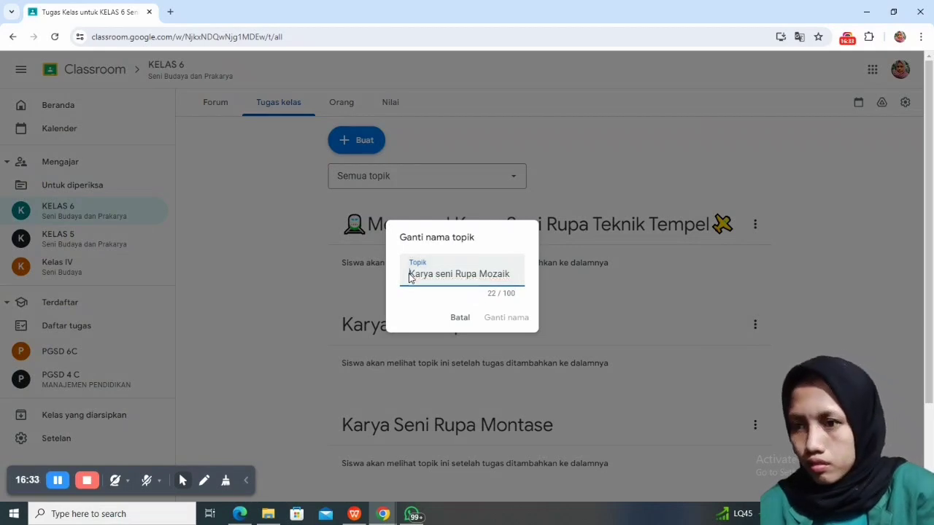
text(🪴✂️)
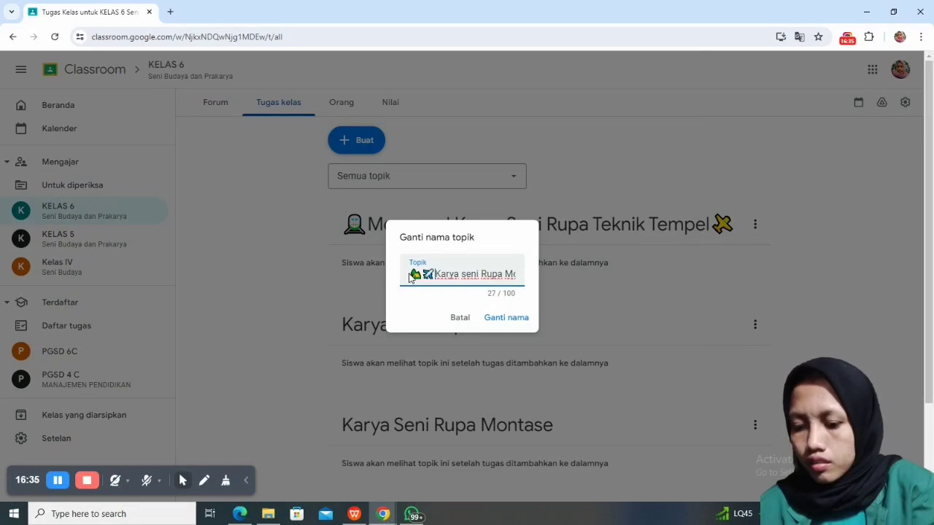
key(BackSpace)
key(BackSpace)
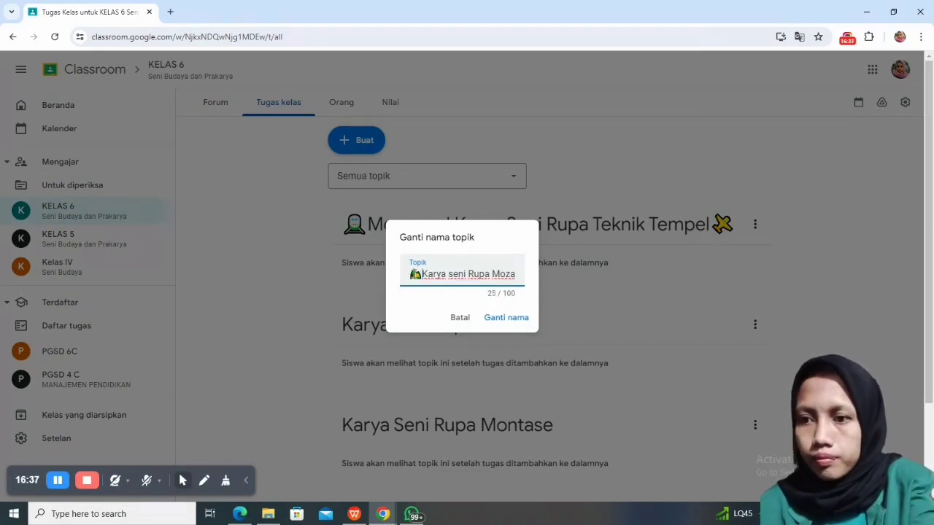
key(End)
text(🏞✈)
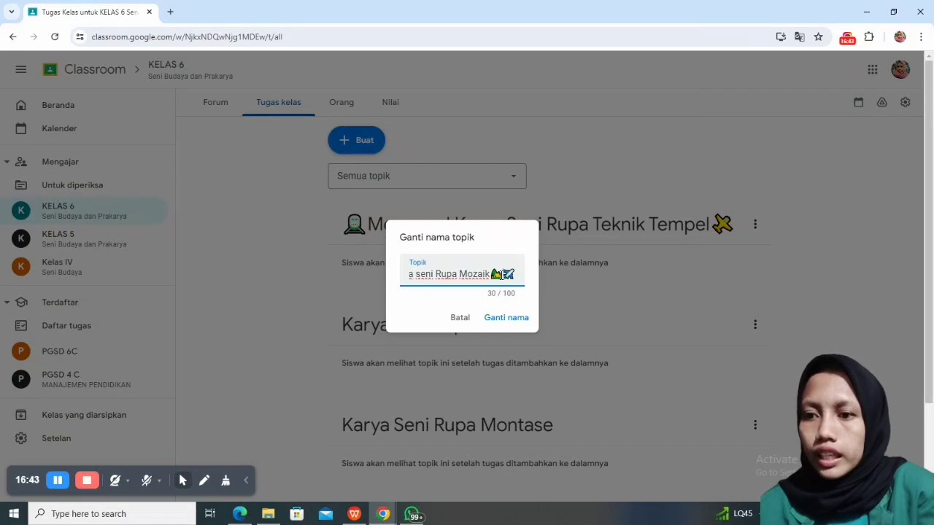
key(BackSpace)
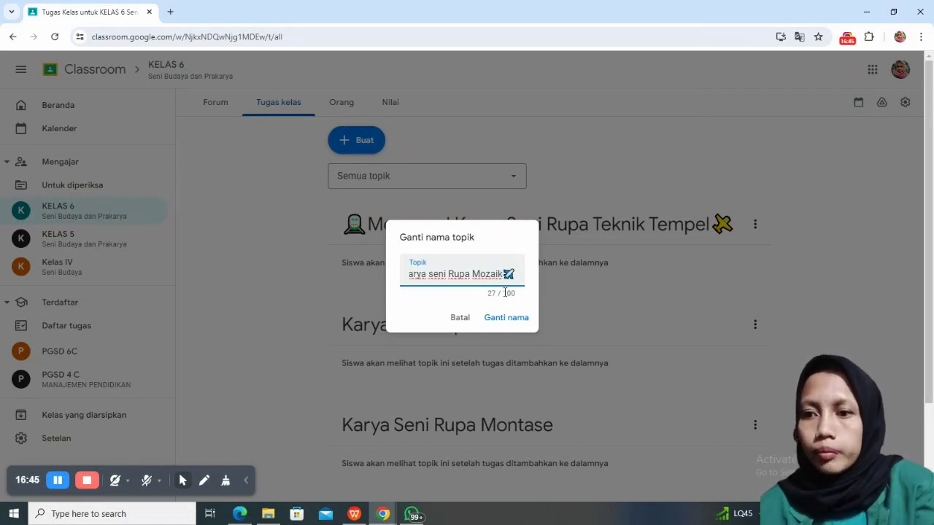
click(509, 320)
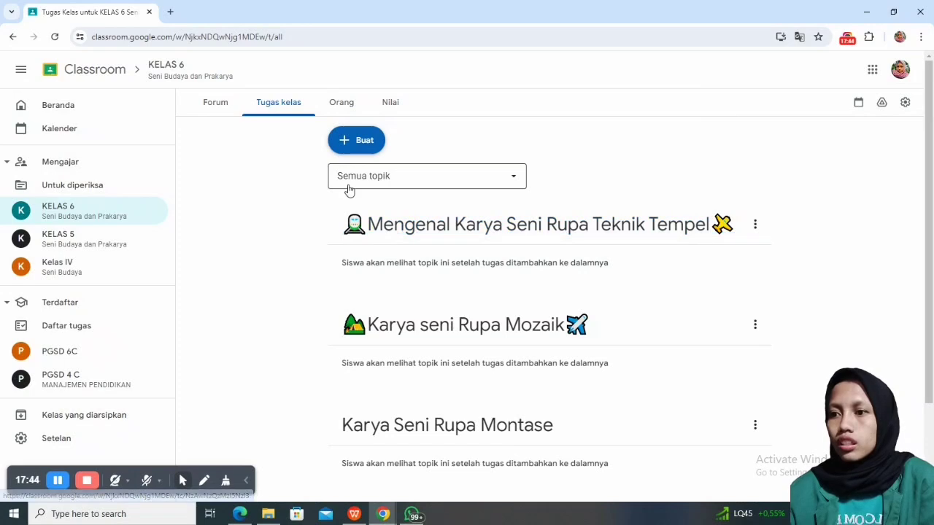
- Start a new assignment (Tugas) in the KELAS 6 classwork and dismiss the notice about scheduling across several classes
click(299, 114)
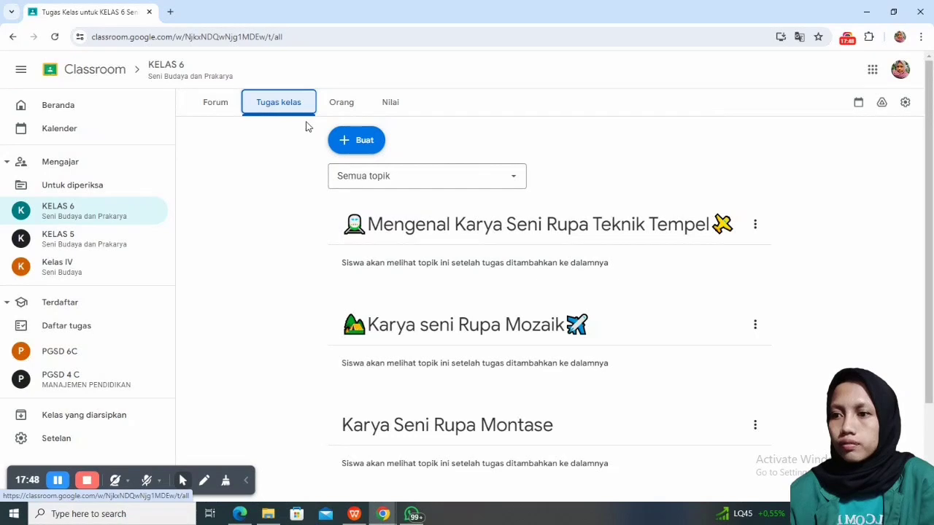
click(346, 140)
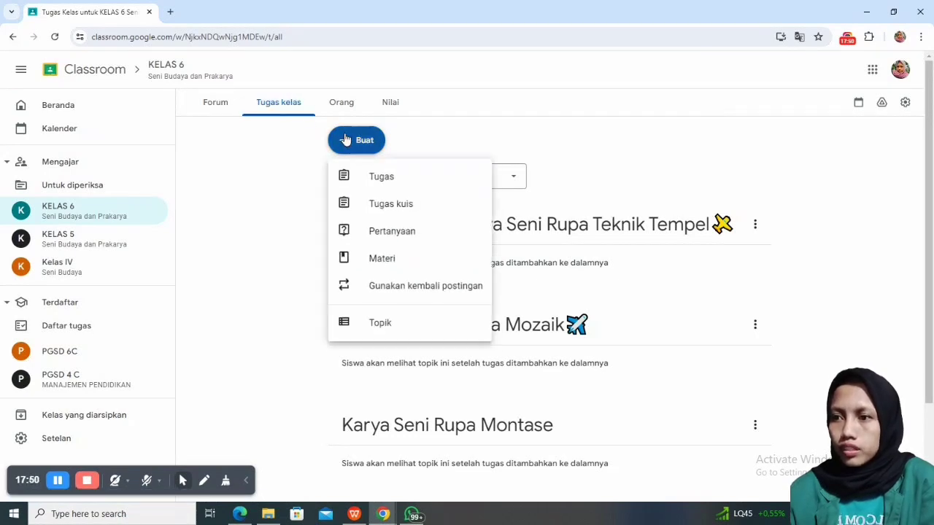
click(383, 180)
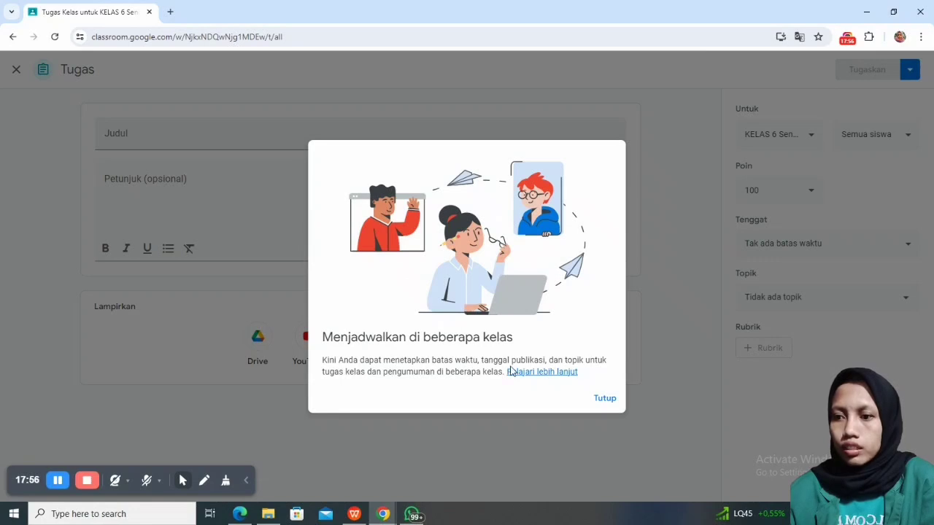
click(604, 400)
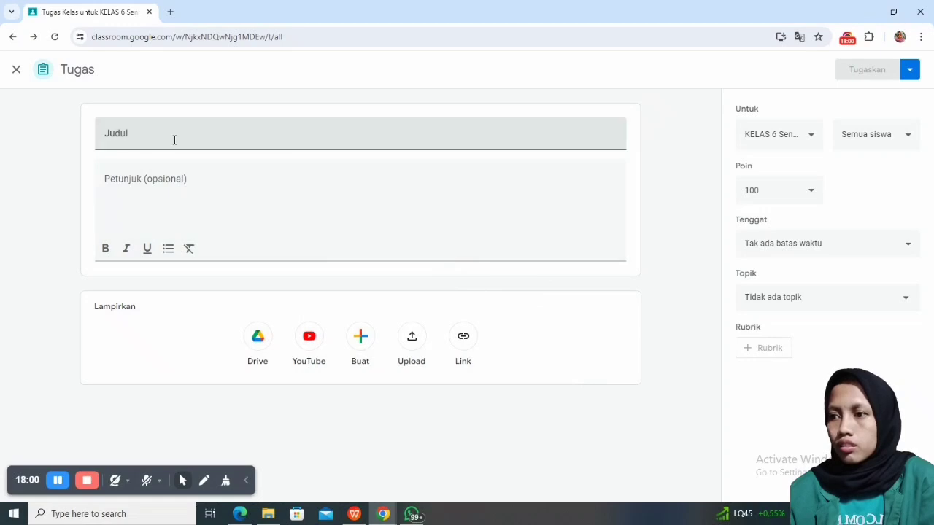
- Title the assignment "Mengenal Apa Itu Karya Seni Rupa Mozaik?"
click(143, 137)
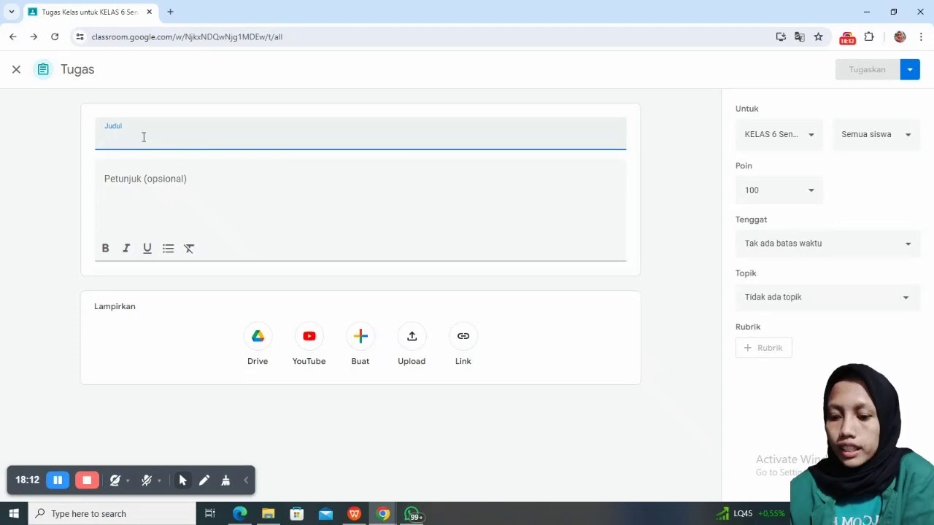
text(M)
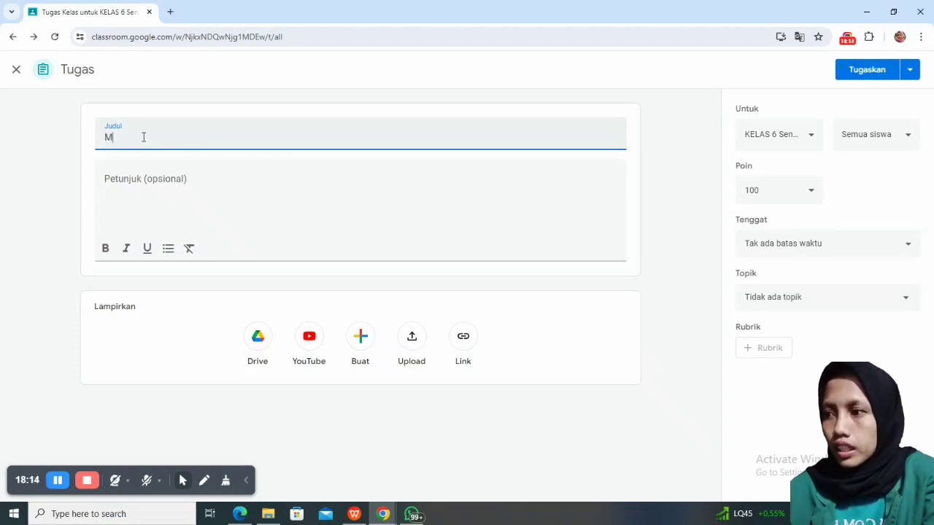
text(e)
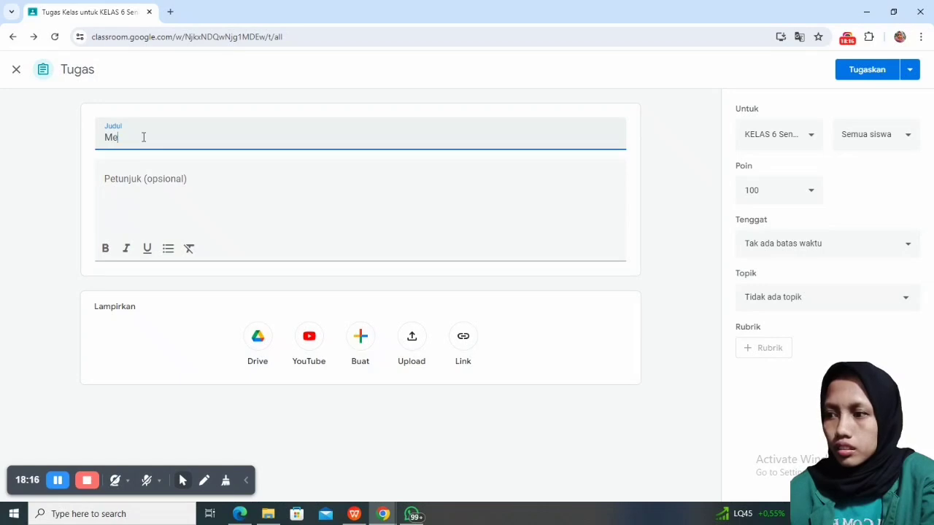
text(ngenal)
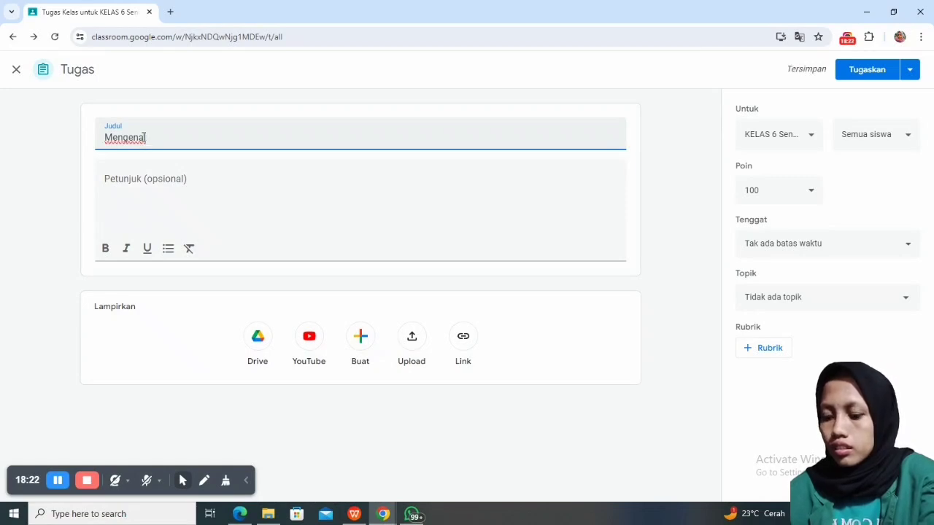
text( A)
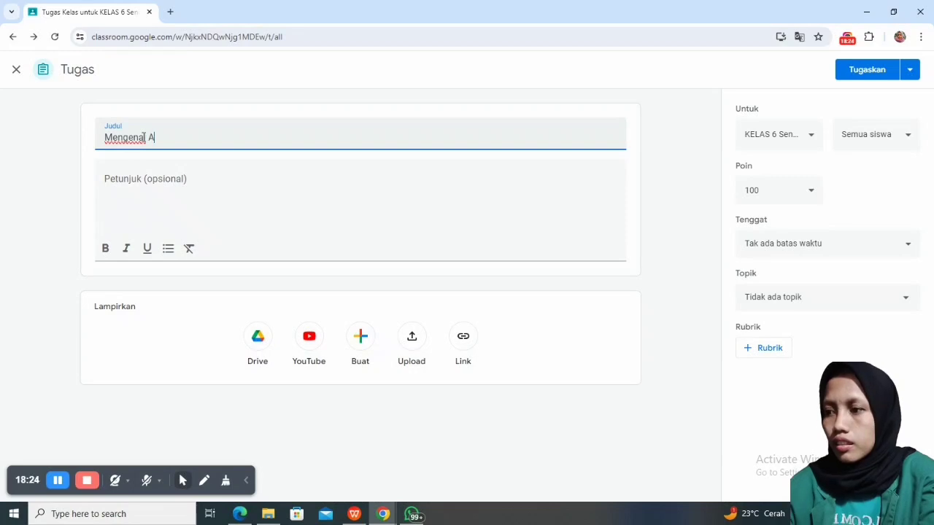
text(pa )
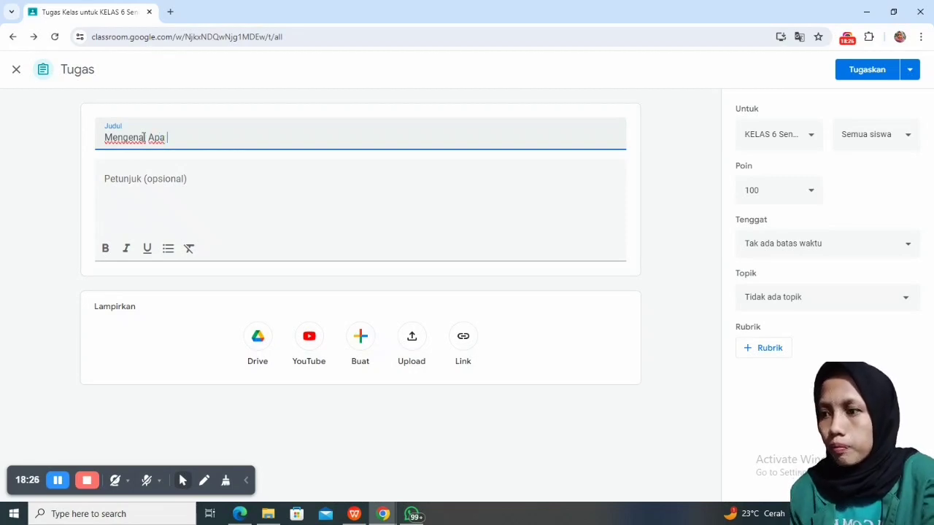
text(Itu )
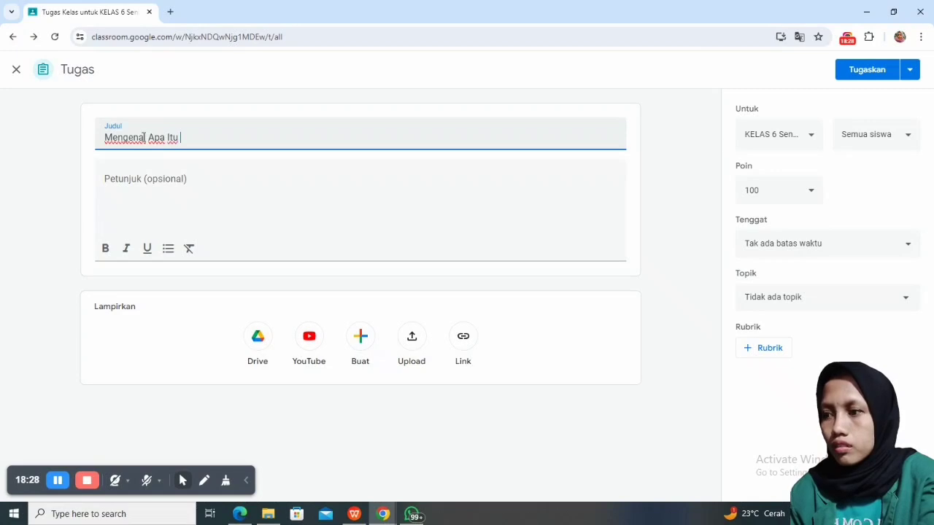
text(Karya )
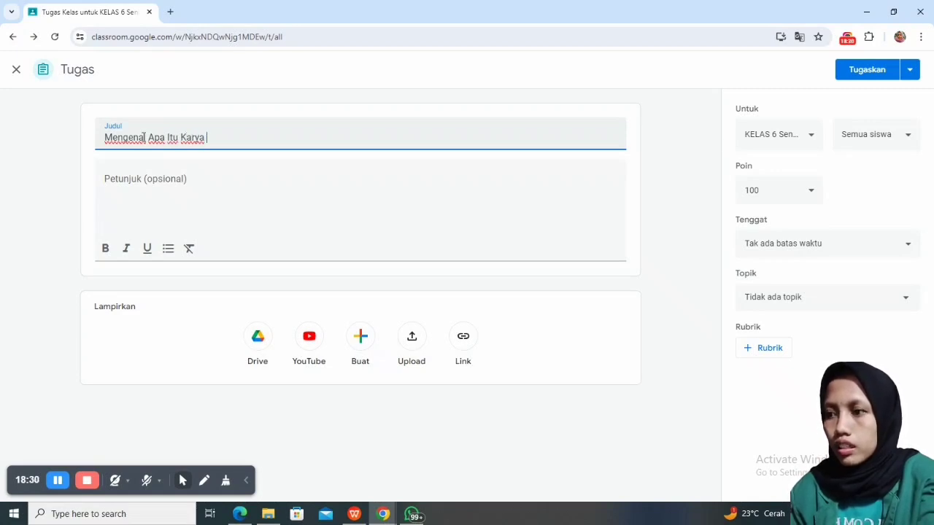
text(Seni )
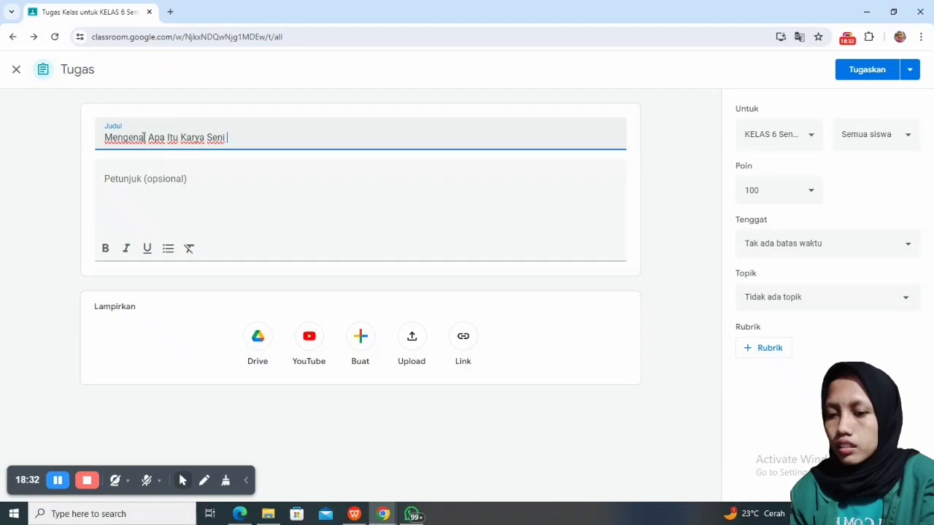
text(Rupa )
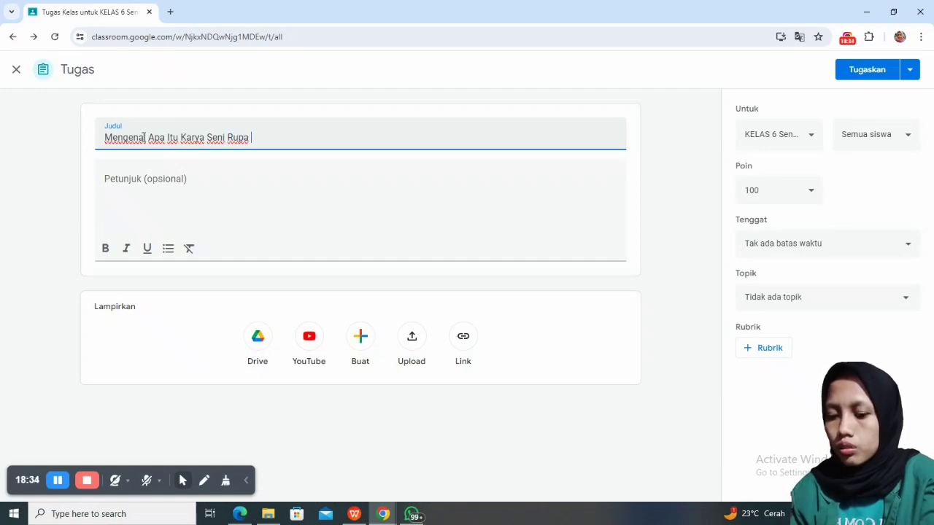
text(Mozaik)
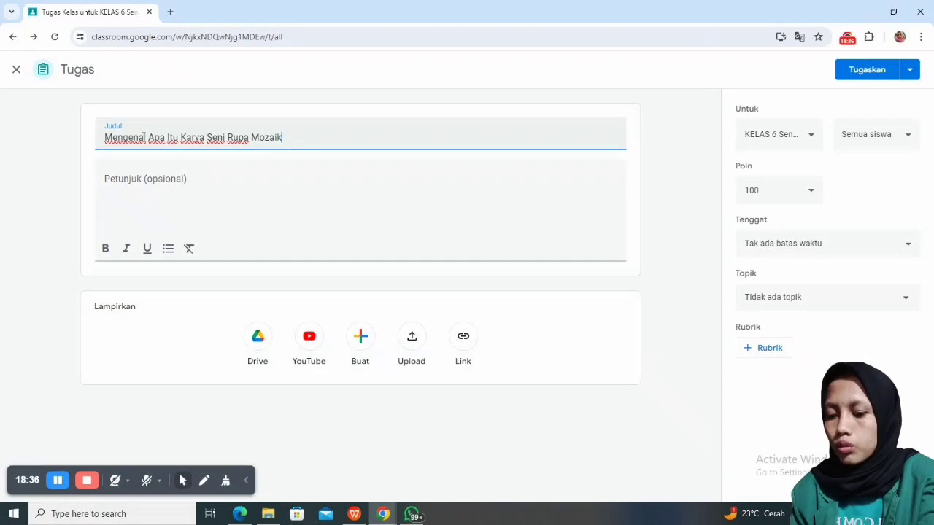
text(?)
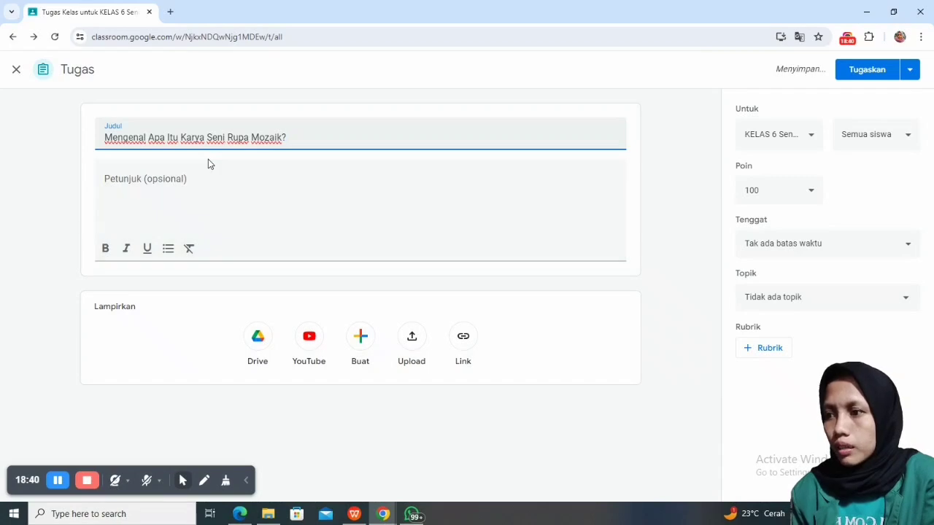
- Begin the assignment's instructions with the greeting "Hallo anak-anak"
click(161, 181)
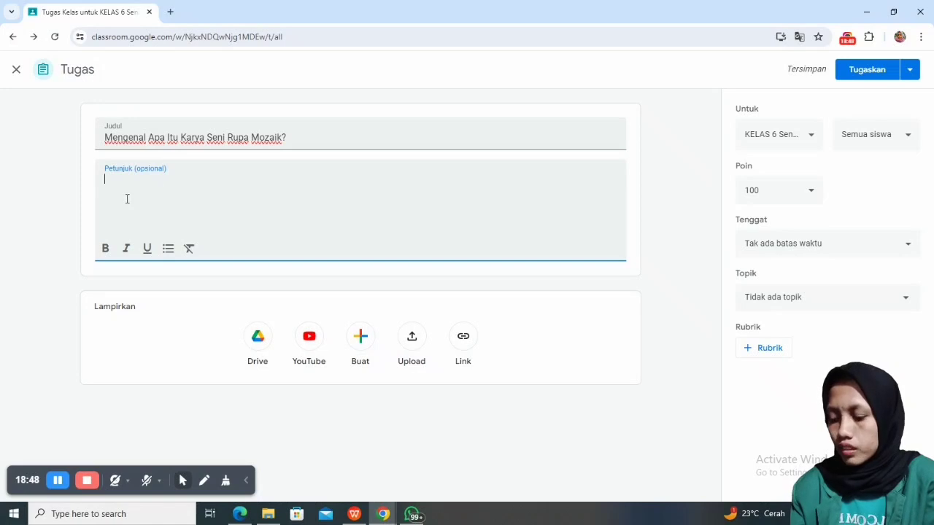
text(Abak)
key(BackSpace)
key(BackSpace)
key(BackSpace)
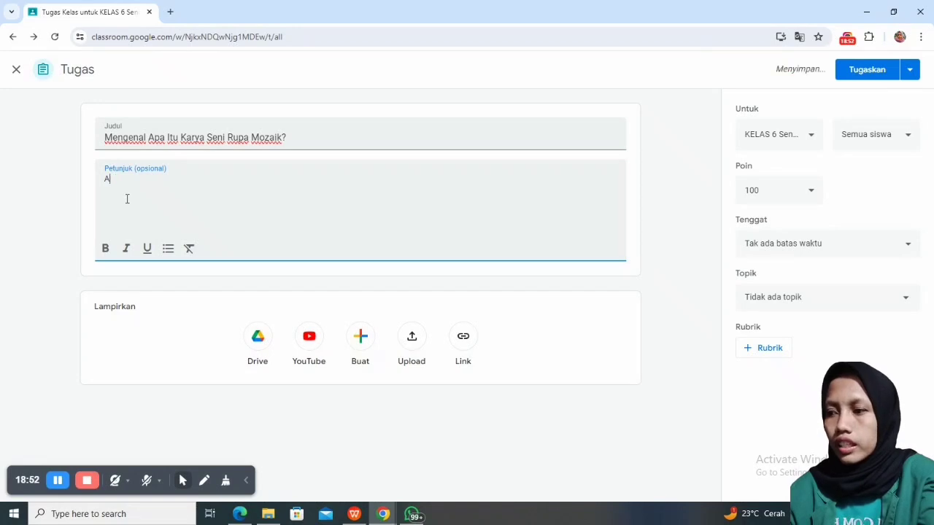
text(nak-an)
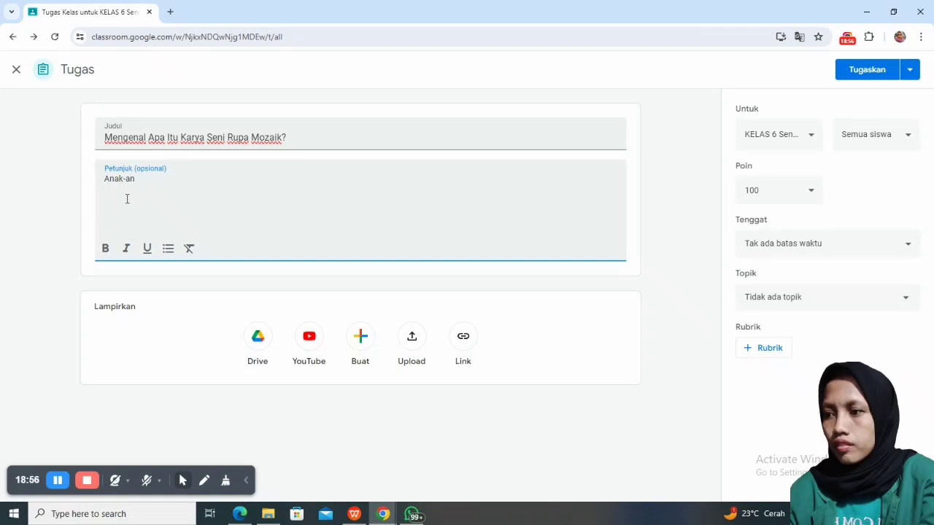
text(kk)
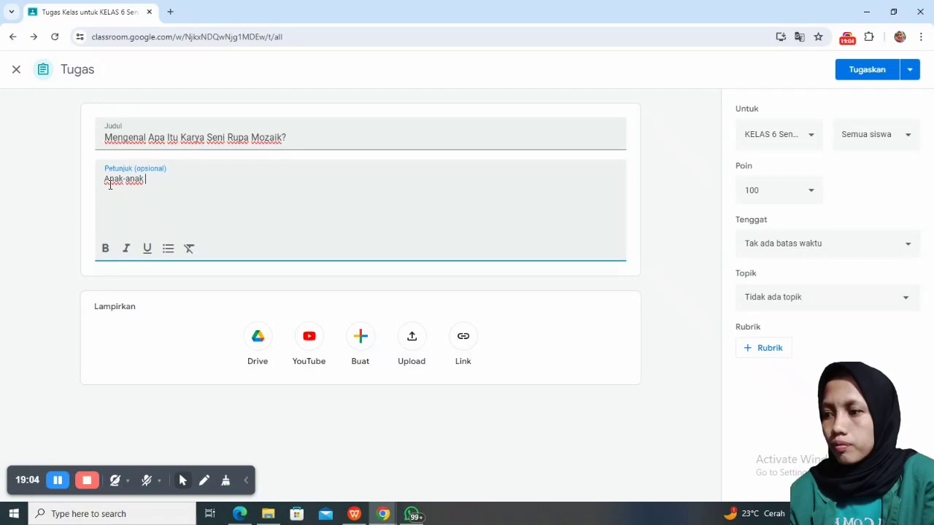
click(110, 185)
key(BackSpace)
text(Hallo )
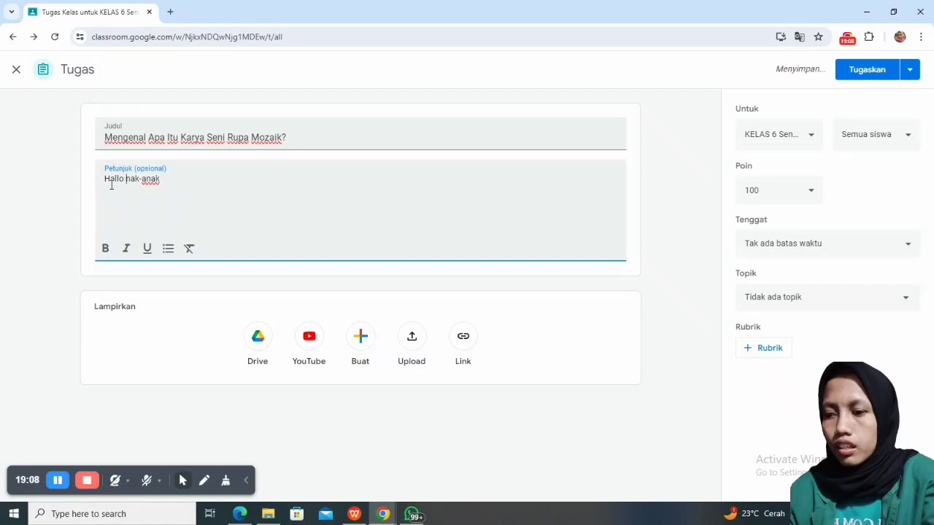
text(anak-anak)
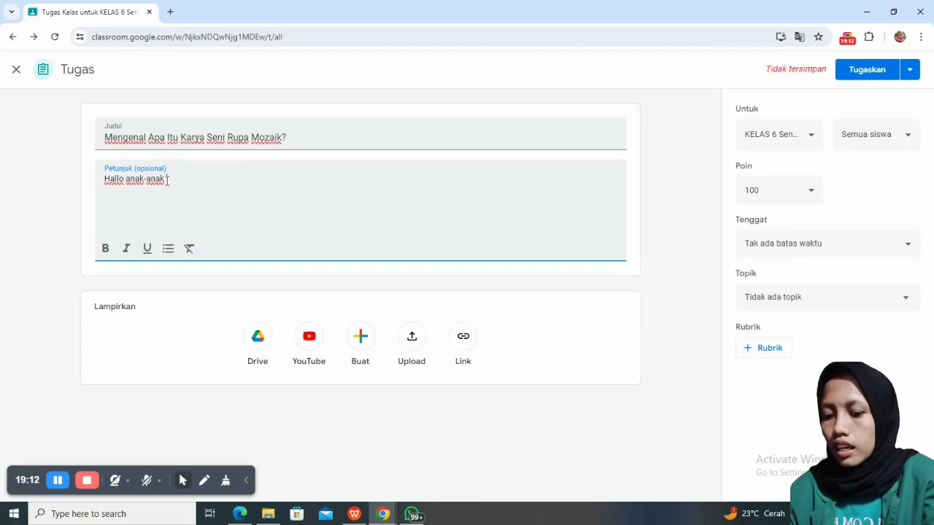
- Continue the instructions after the greeting with "yang ibu sayangi, Silahkan kalian baca materi di bawah ini ya....."
text( yang )
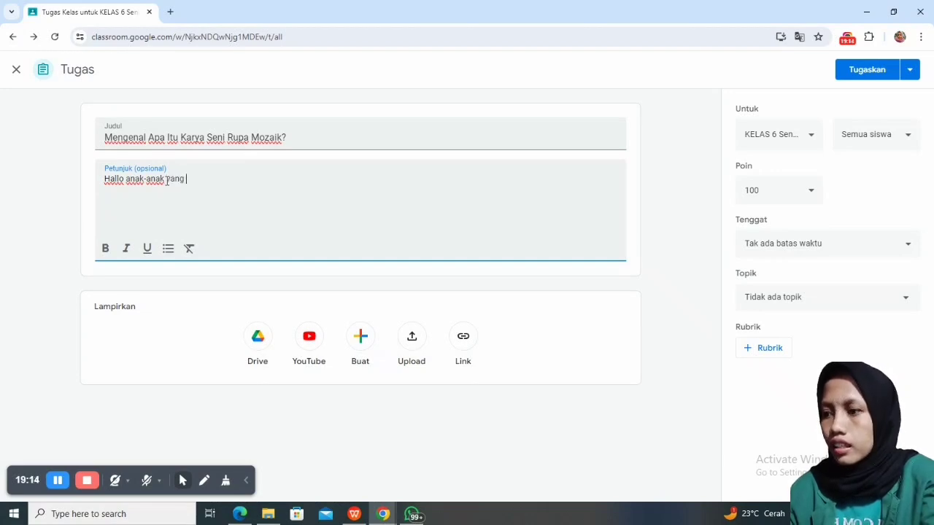
text(ibu )
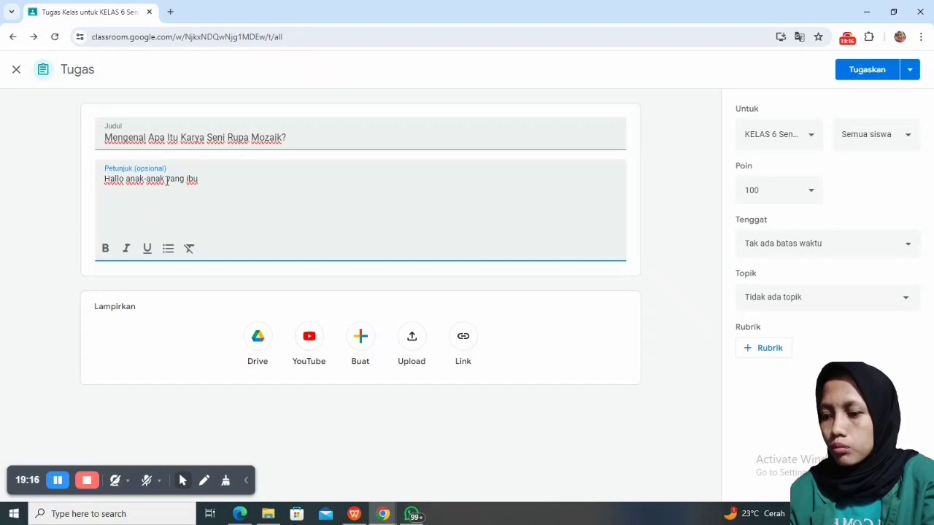
text(sa)
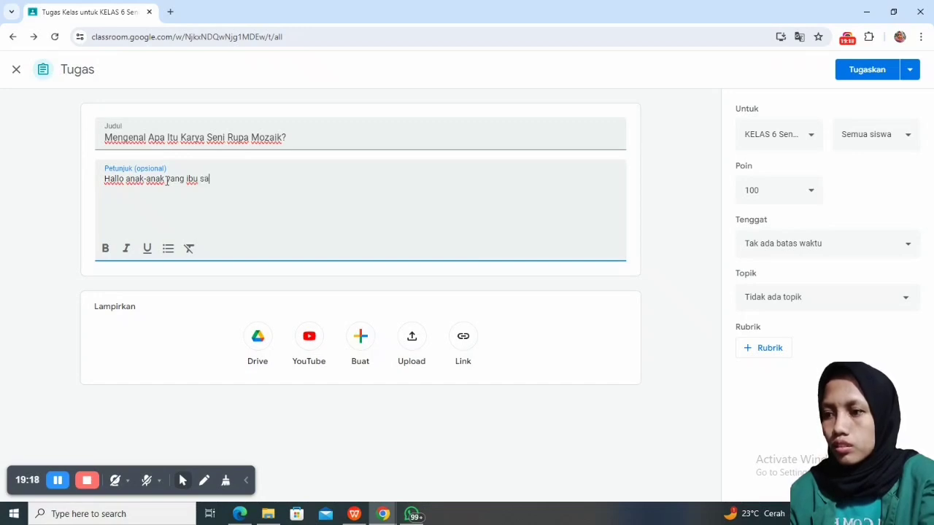
text(yangi, )
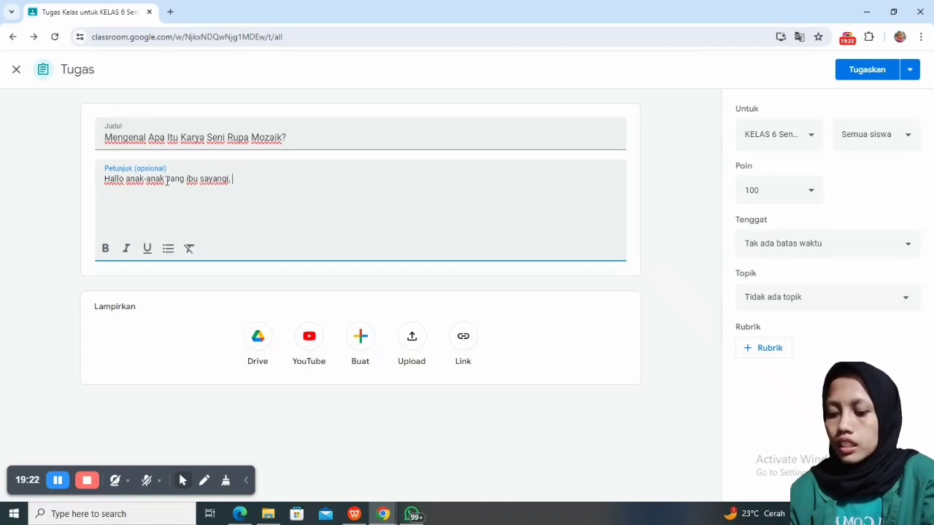
text(Silahkan kalian )
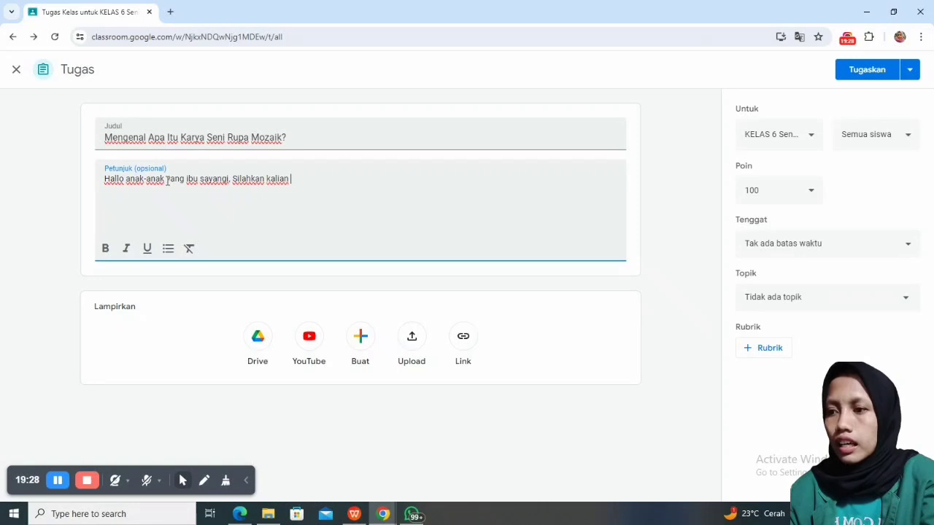
text(baca )
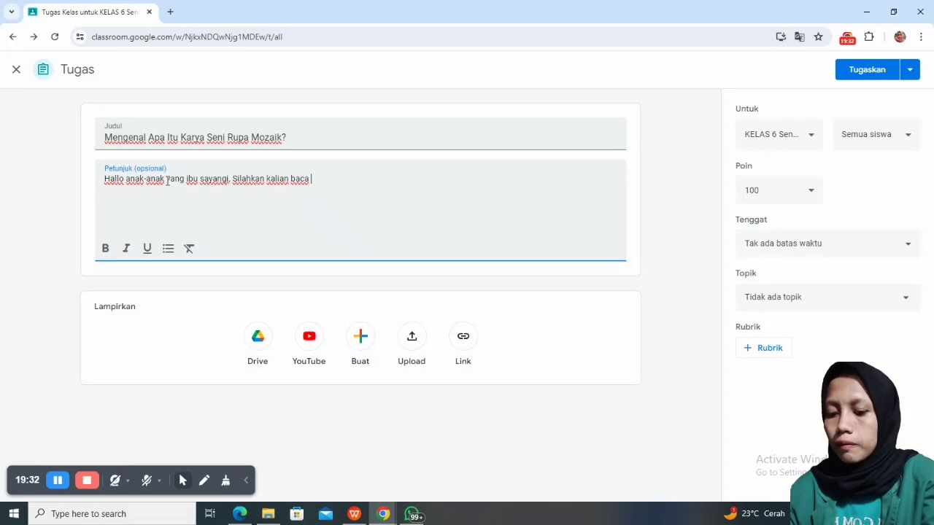
text(matw)
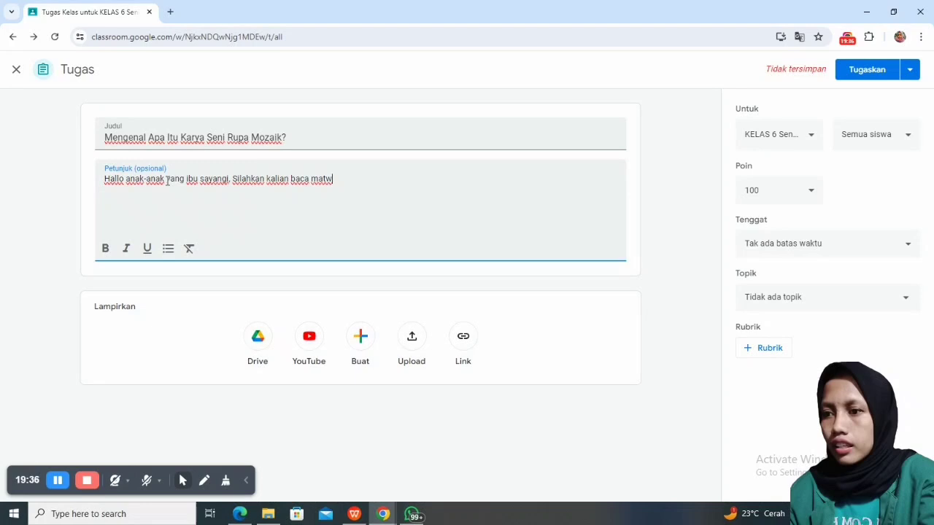
key(BackSpace)
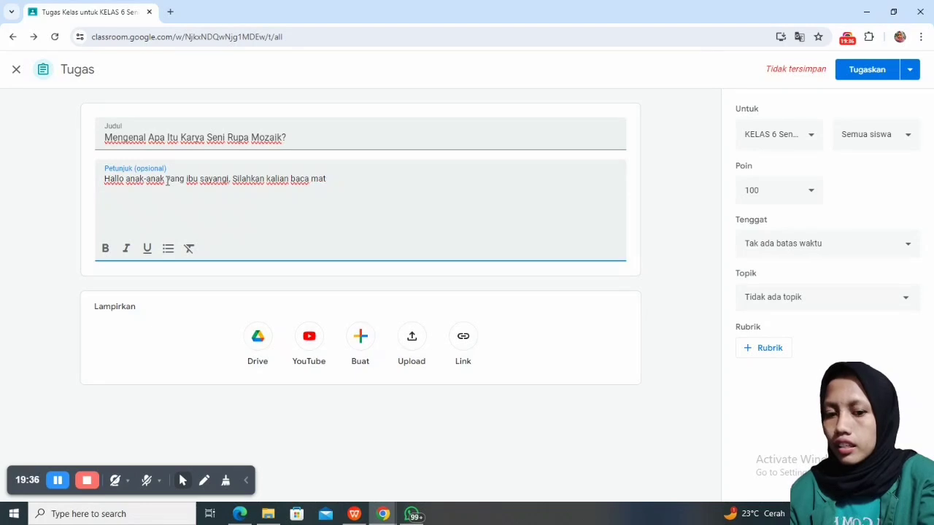
text(eri di bawah ini ya)
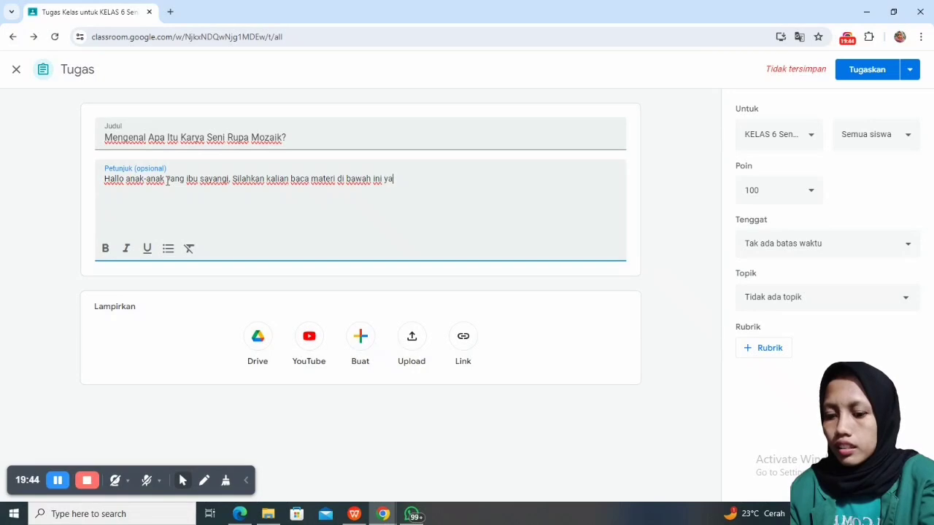
text(.....)
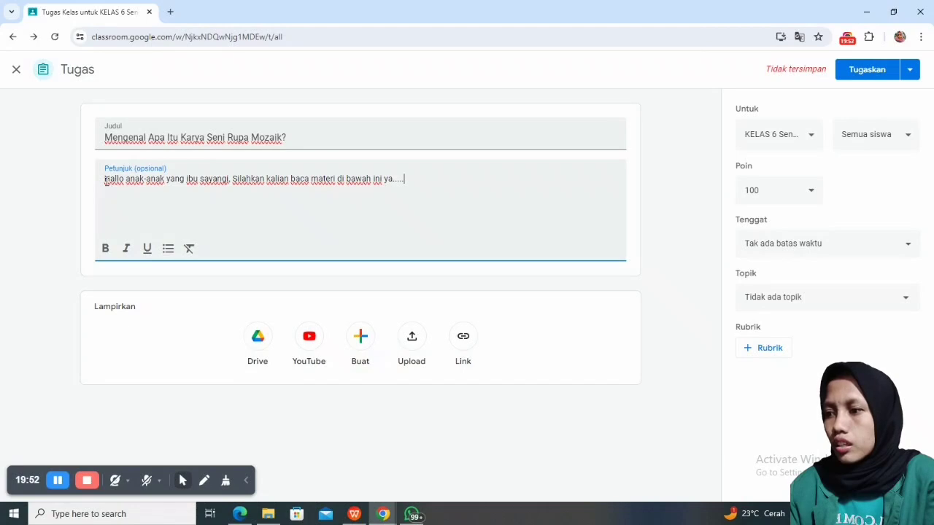
- Apply bold, italic and underline to the whole instruction text, and remove the italic again
drag(105, 180, 430, 201)
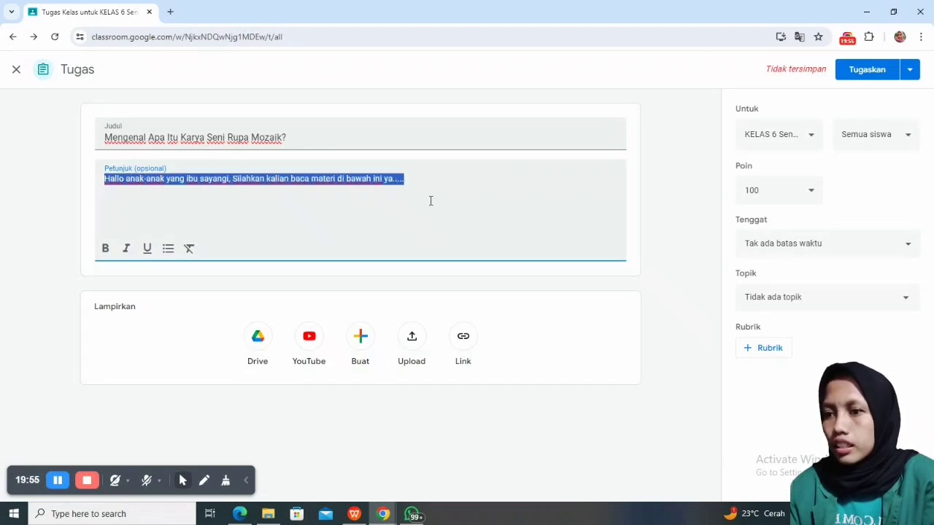
click(105, 249)
click(127, 249)
click(146, 250)
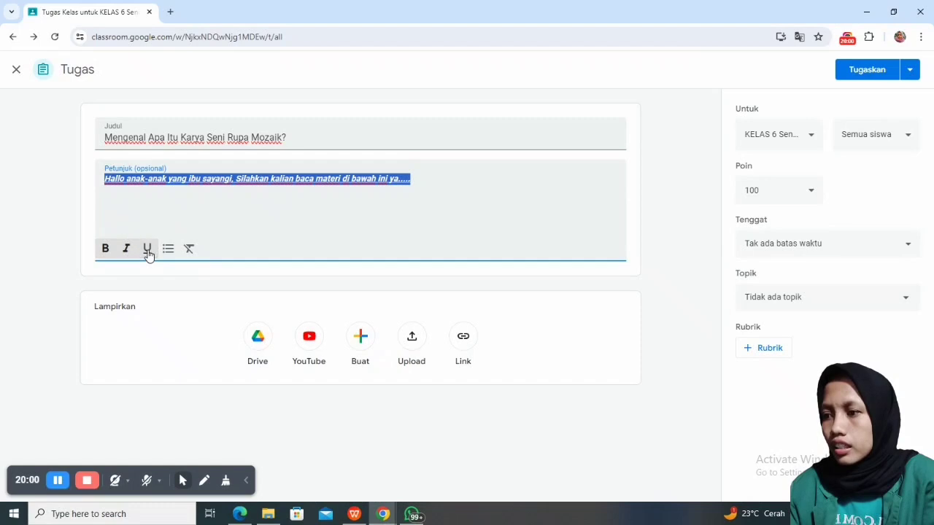
click(126, 249)
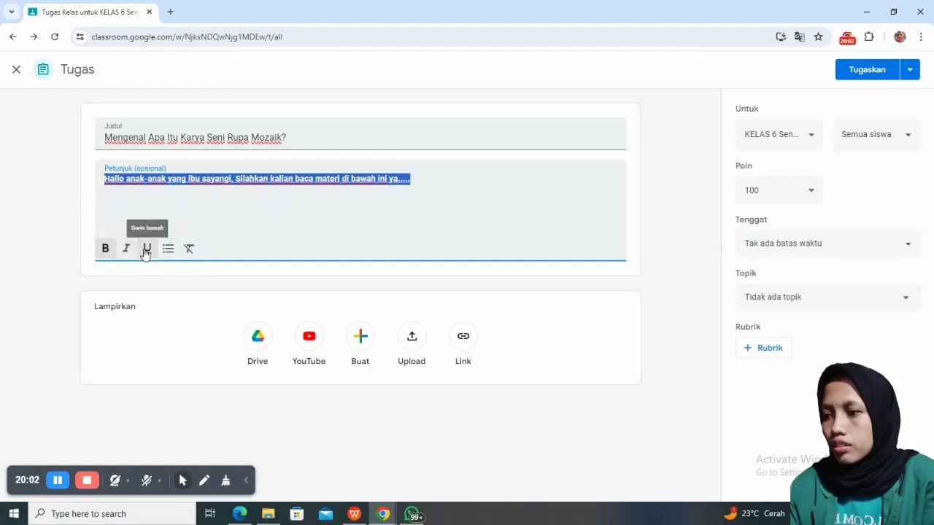
- Remove the underline and bold formatting from the whole instruction text
click(147, 250)
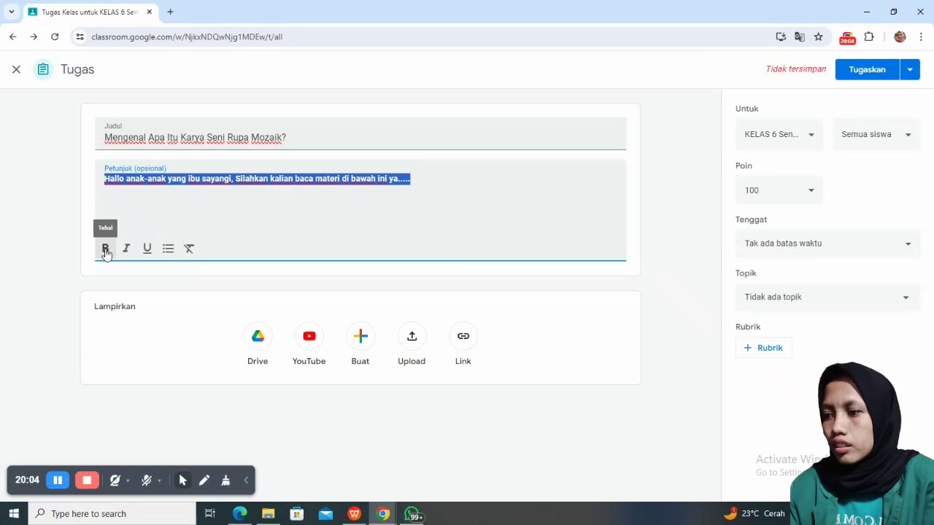
click(105, 250)
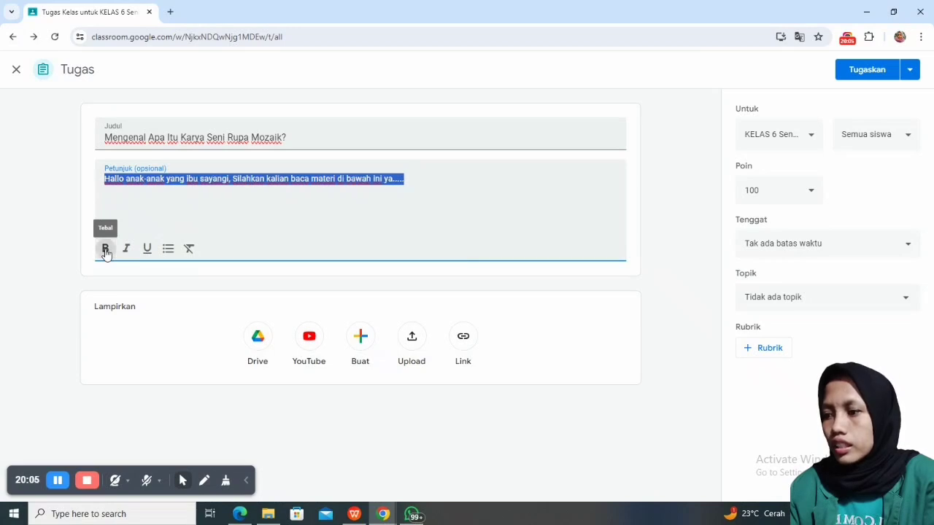
click(222, 229)
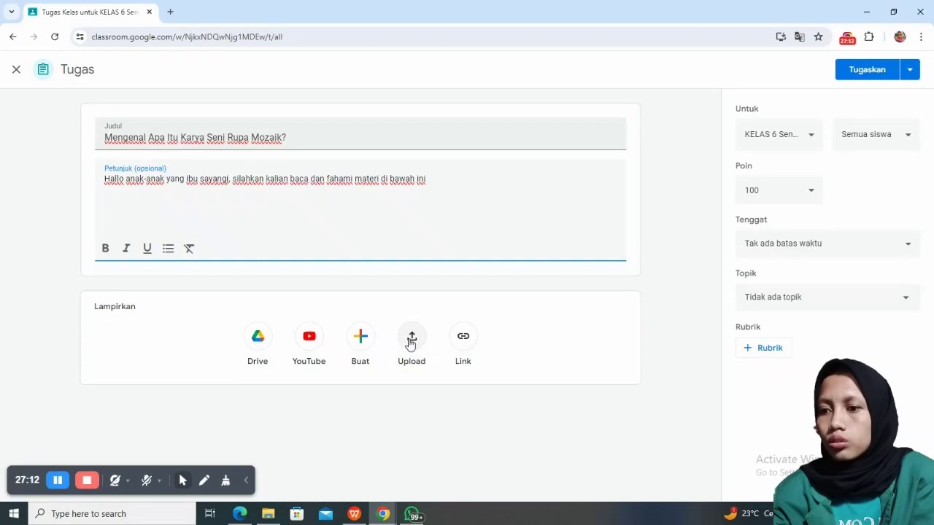
- Attach the Word document stored in the "PGSD C" folder of My Drive to the assignment
click(410, 343)
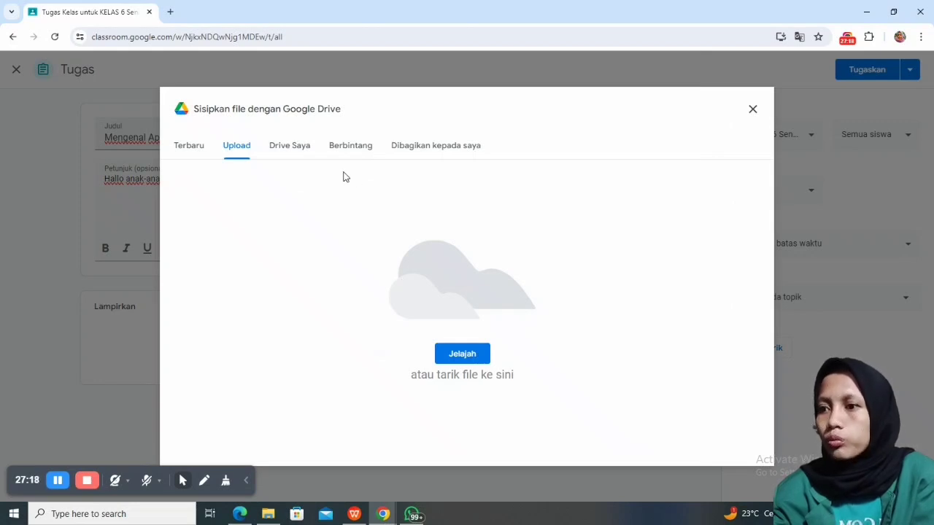
click(285, 149)
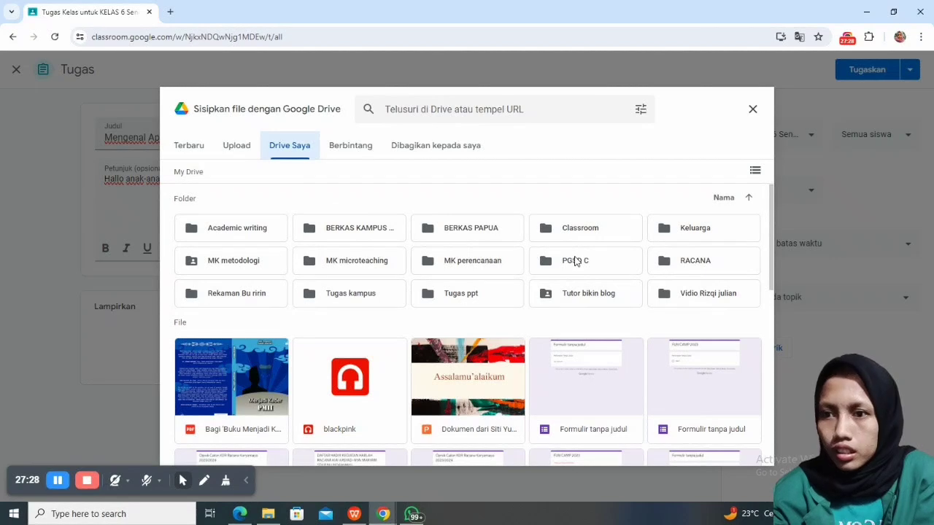
click(575, 260)
double_click(575, 261)
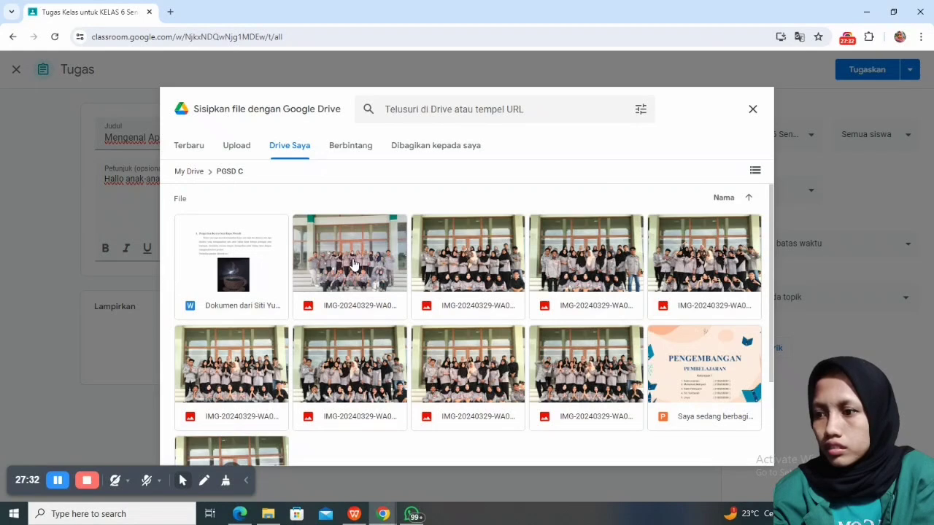
click(190, 270)
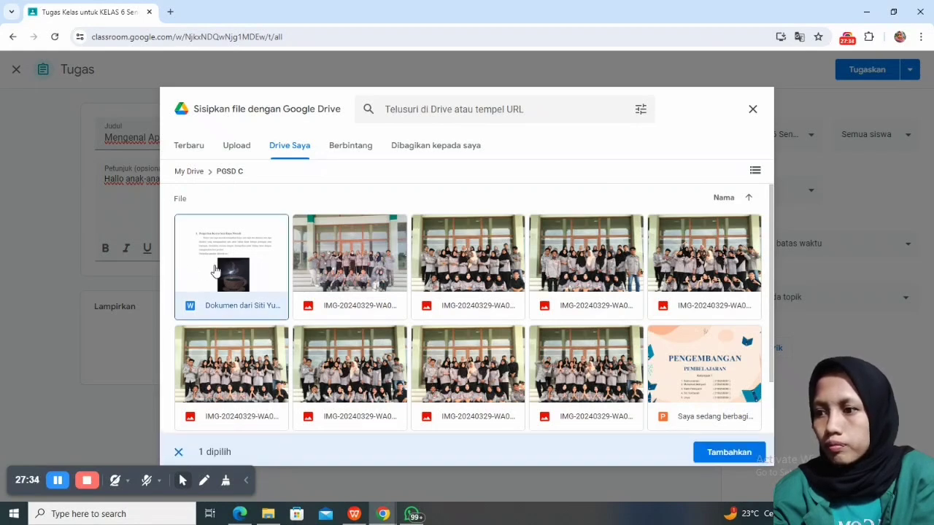
click(739, 448)
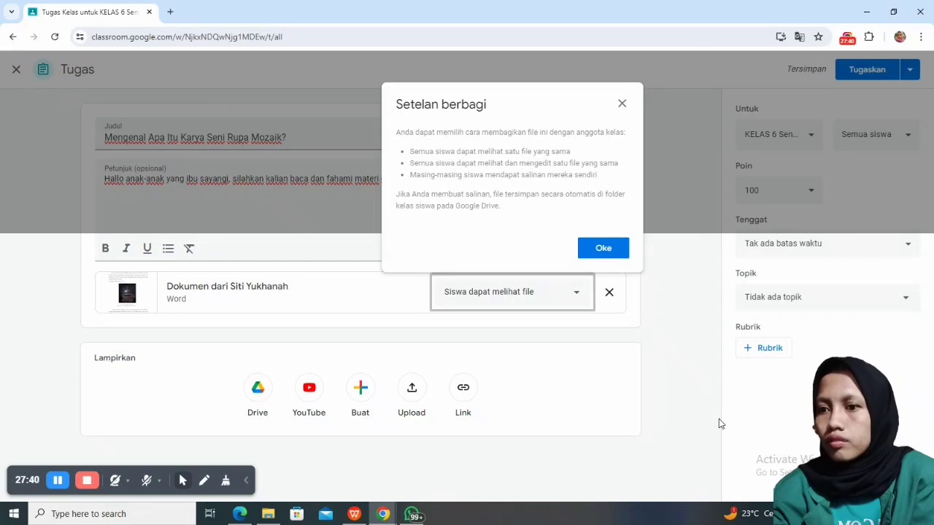
- Set student access for the attached document to "Siswa dapat melihat file" and dismiss the sharing settings notice
click(578, 295)
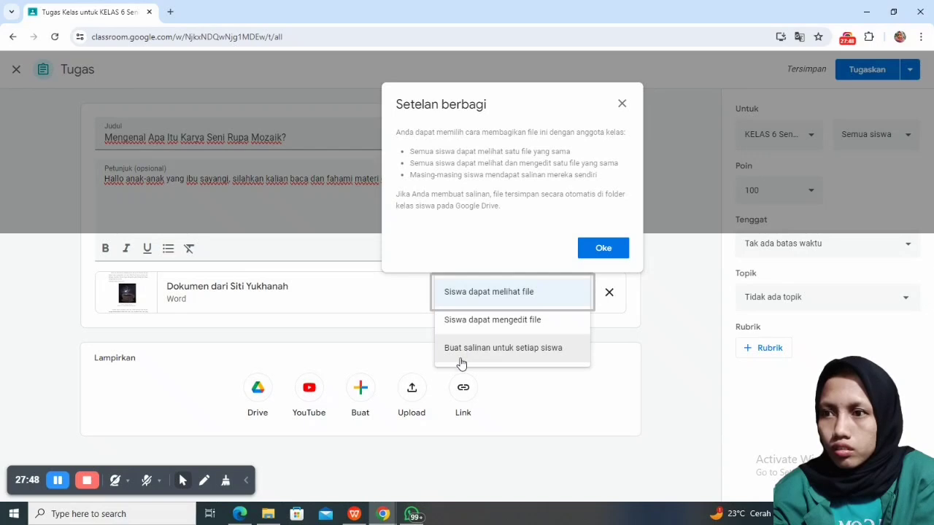
click(570, 305)
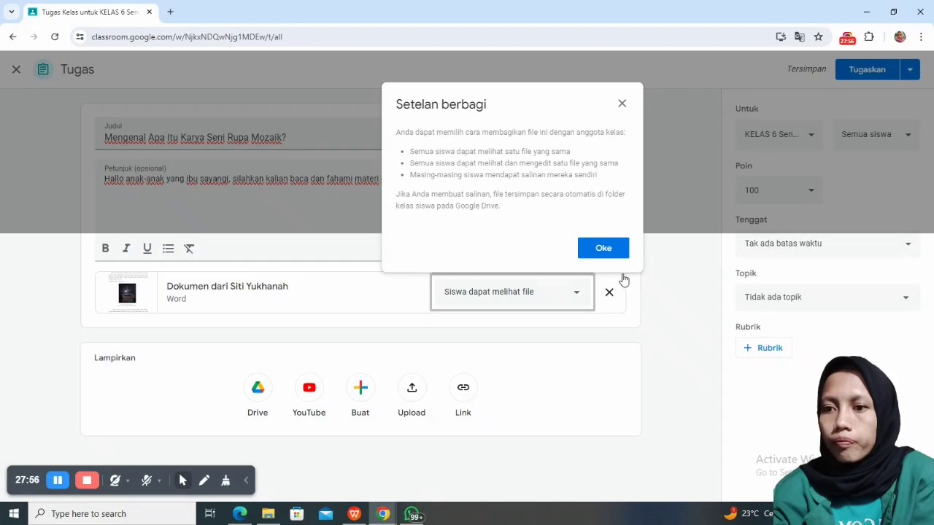
click(622, 105)
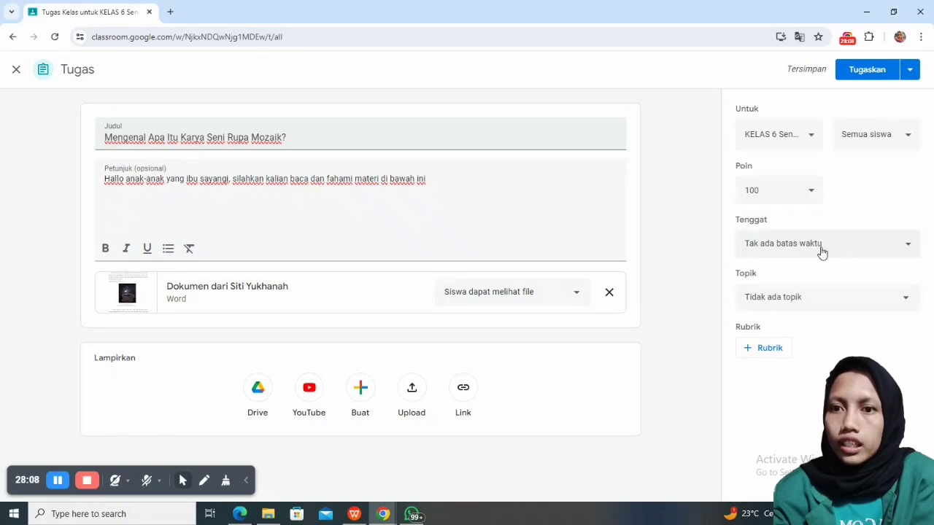
- File the assignment under the topic "Karya seni Rupa Mozaik" and assign it to the class
click(909, 303)
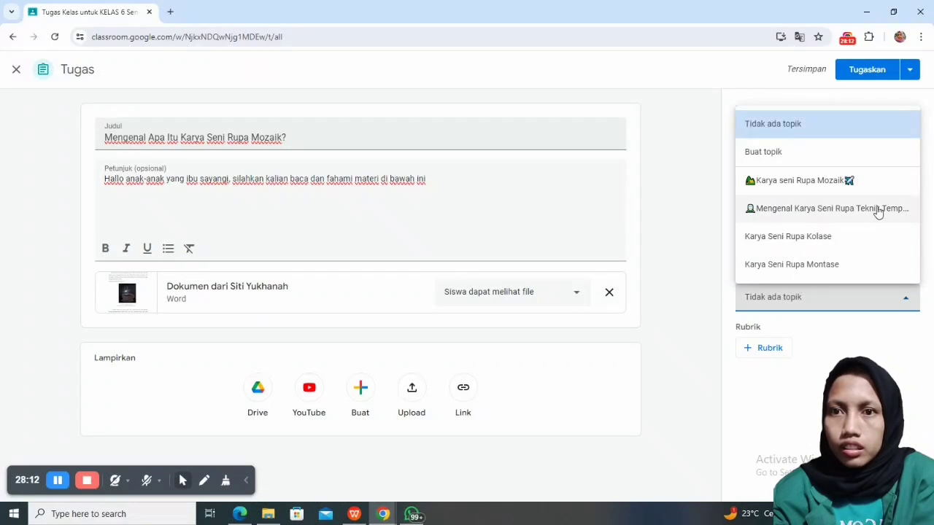
click(853, 180)
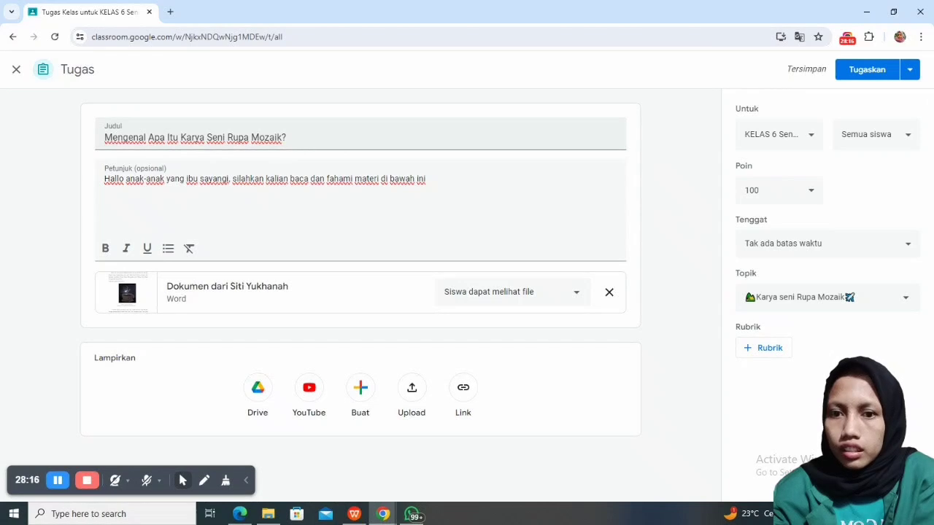
click(877, 73)
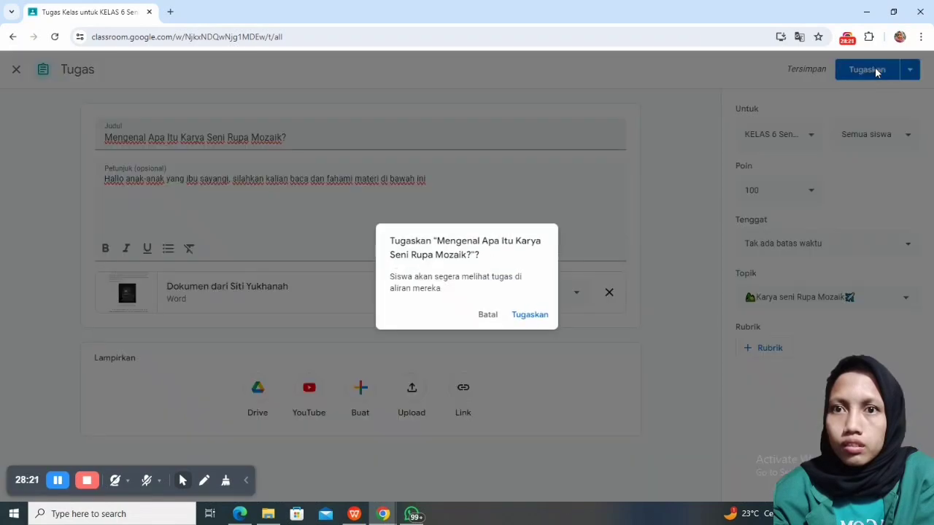
click(538, 320)
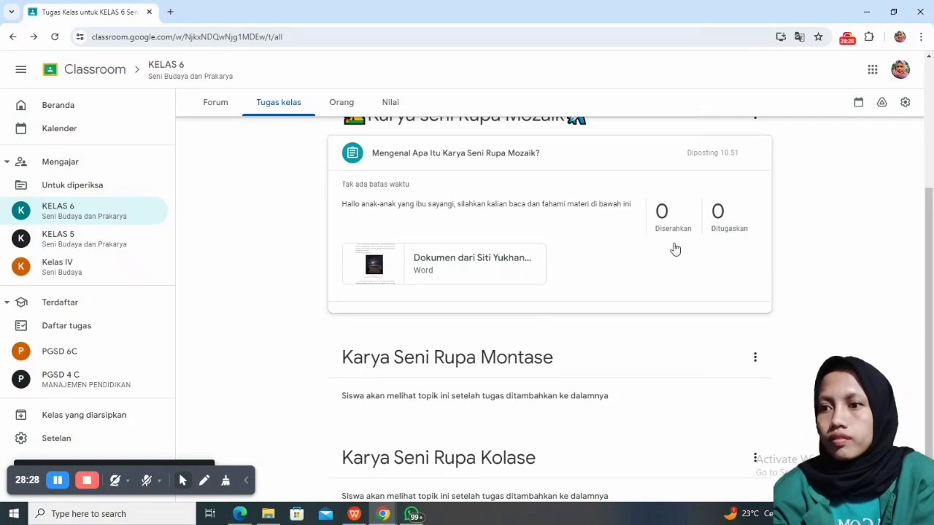
drag(932, 296, 929, 251)
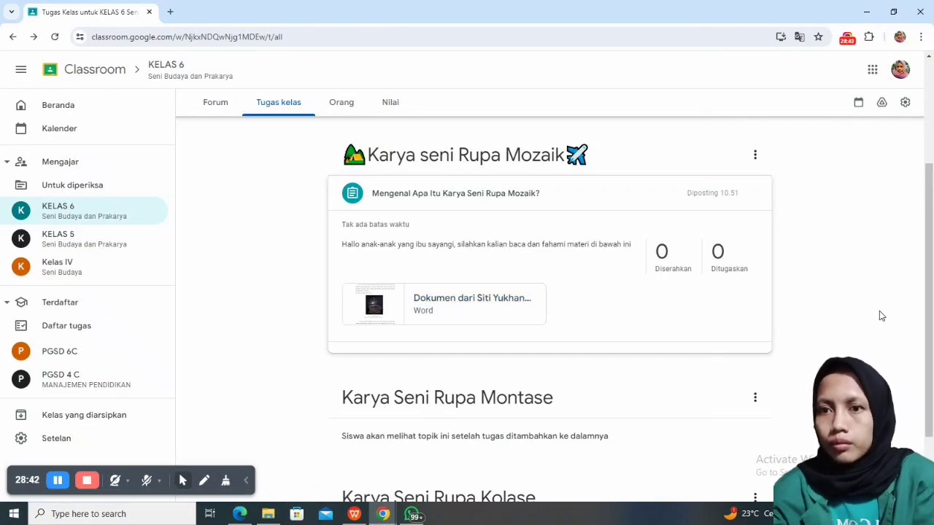
drag(929, 252, 914, 160)
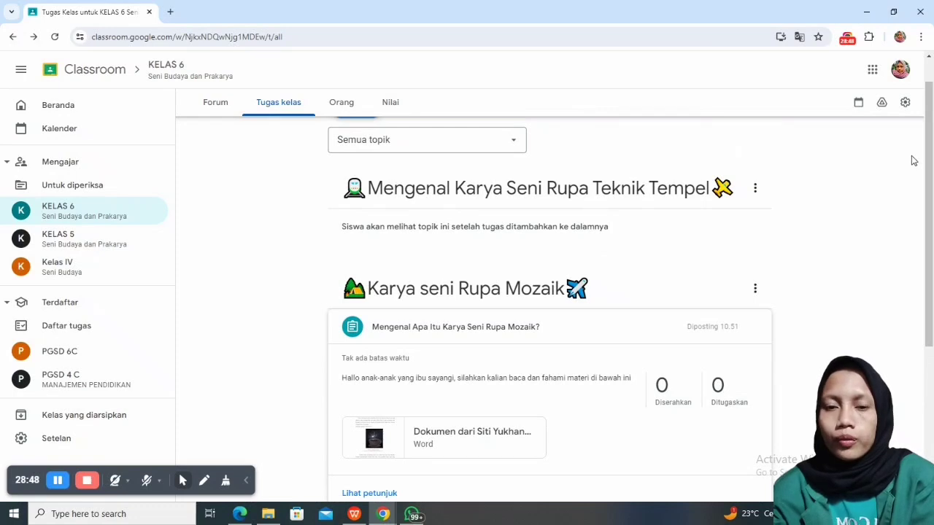